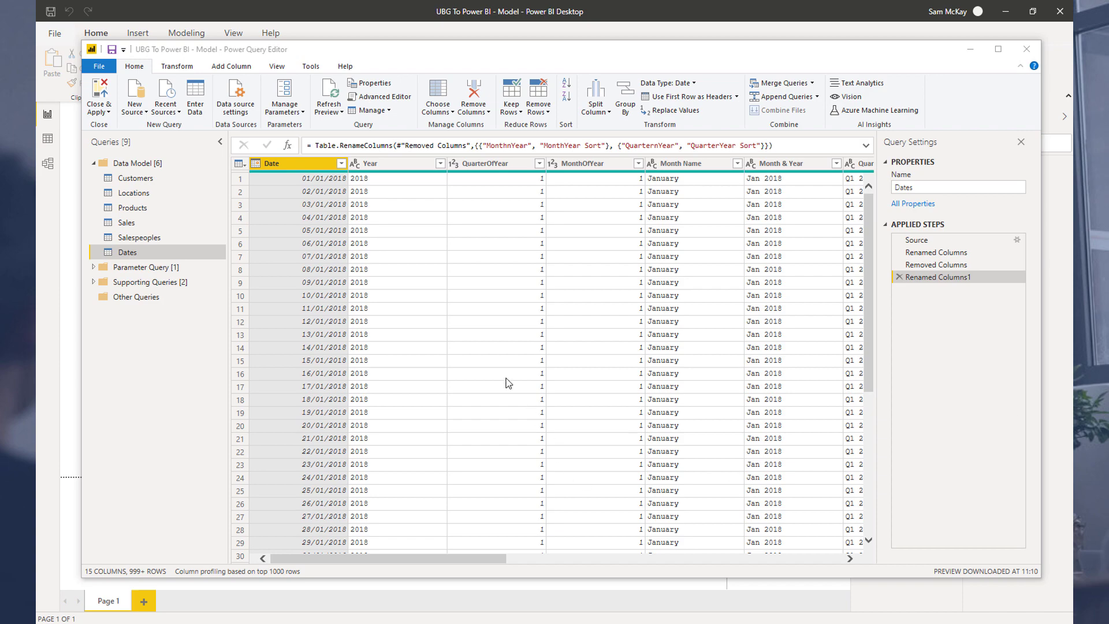
# Examine the transformation options available in the Dates query: Date column commands, Transform and Add Column commands, table-level commands and date filters
pyautogui.click(317, 165)
pyautogui.rightClick(316, 165)
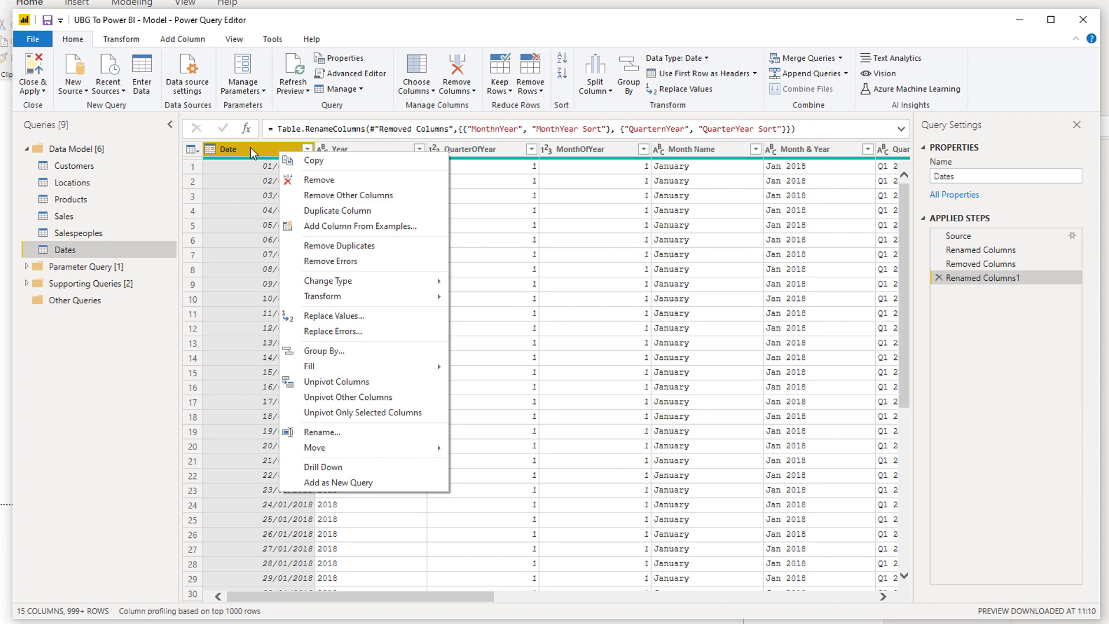
pyautogui.click(132, 40)
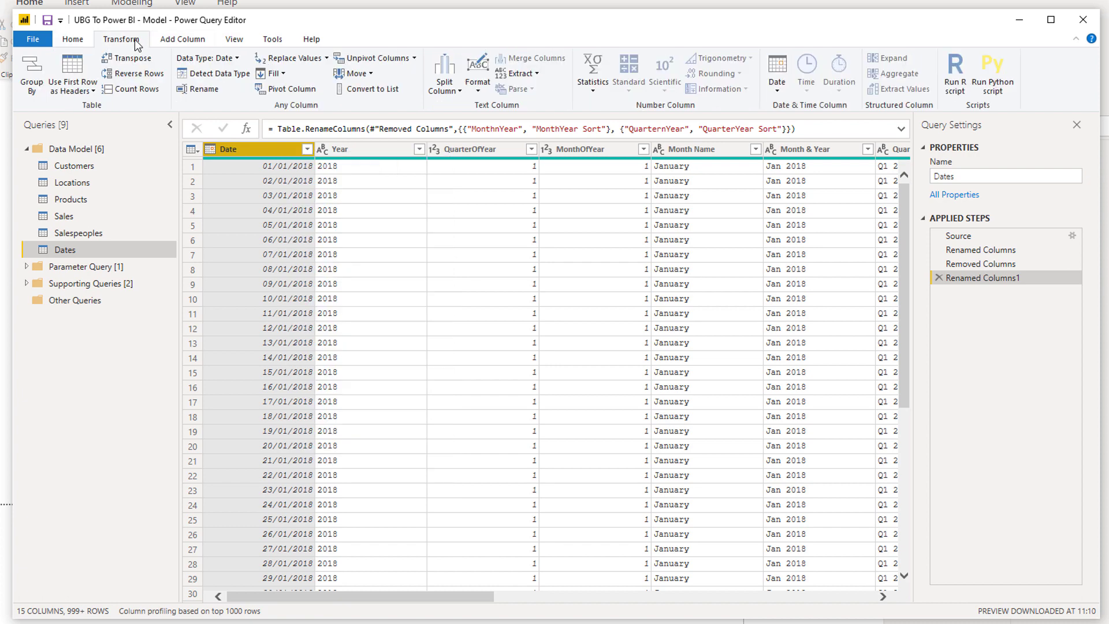
pyautogui.click(186, 42)
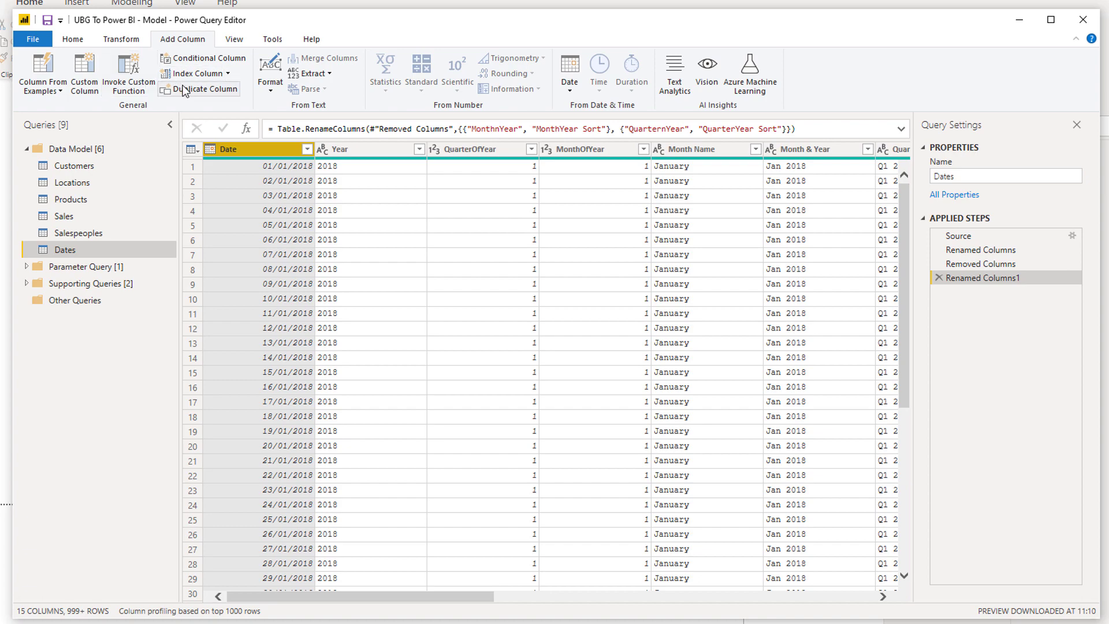
pyautogui.click(197, 151)
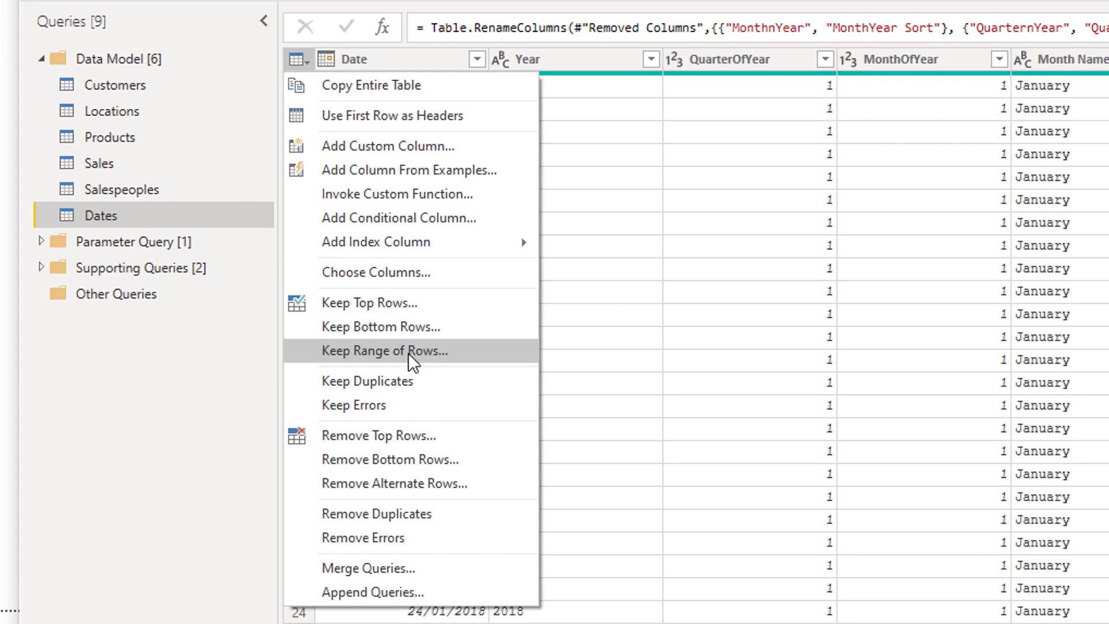
pyautogui.click(477, 59)
pyautogui.click(477, 59)
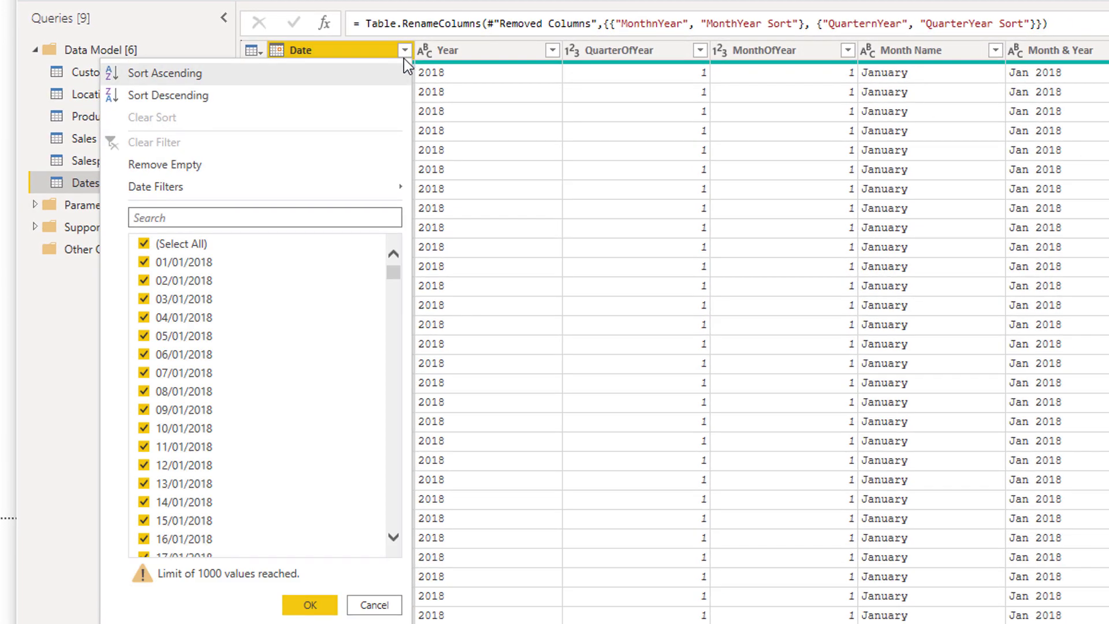
pyautogui.moveTo(234, 193)
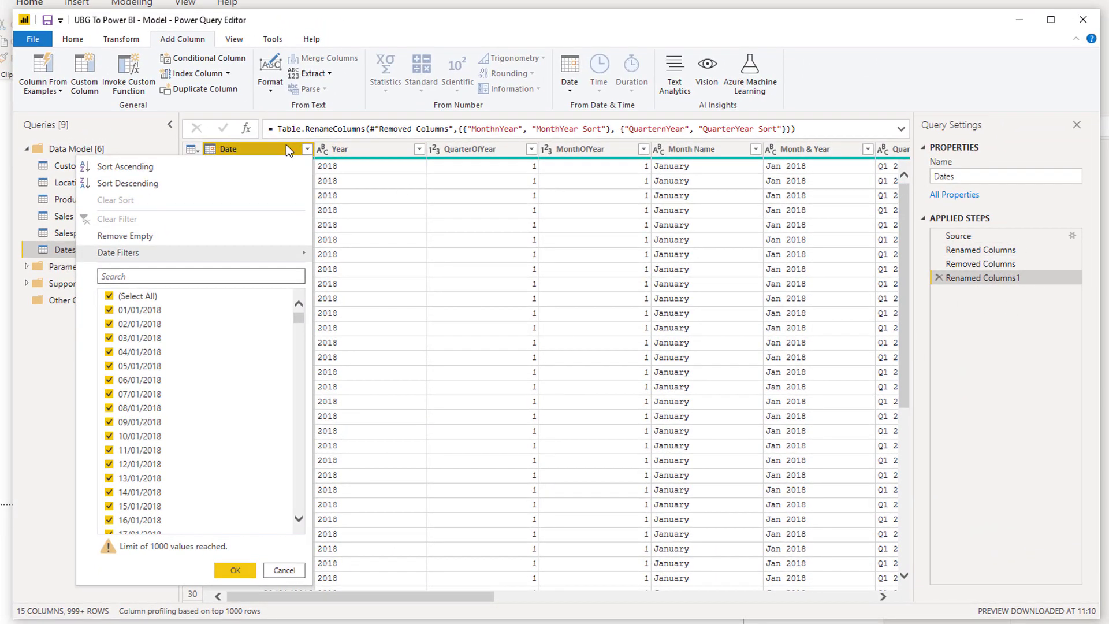
pyautogui.click(307, 148)
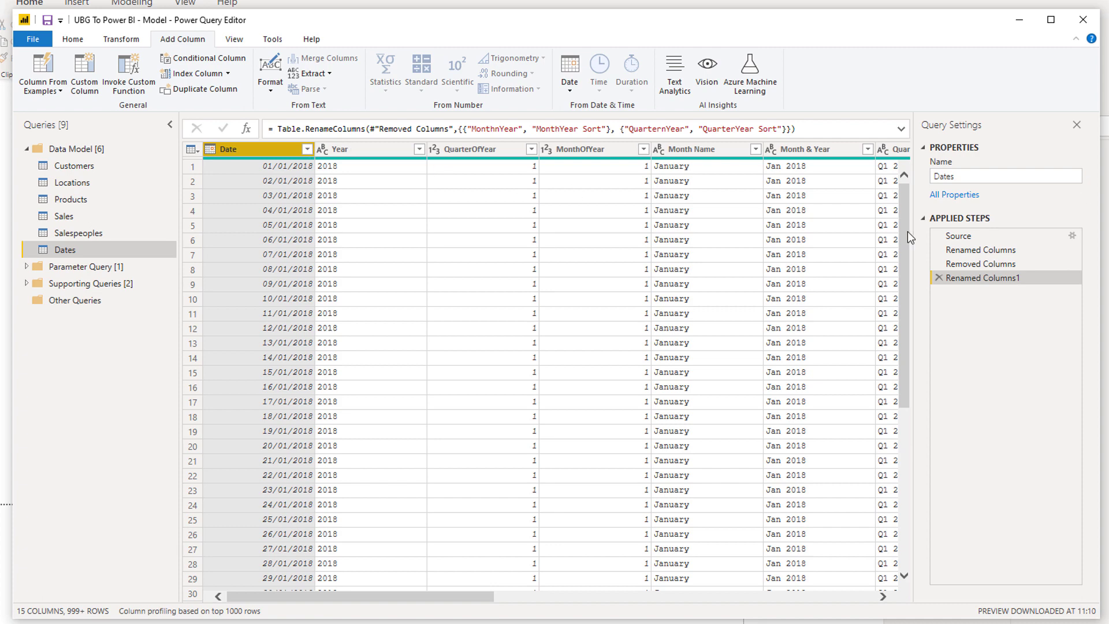
# Review all the columns of the Locations query, from Location ID through to Population
pyautogui.click(71, 182)
pyautogui.moveTo(587, 598); pyautogui.dragTo(885, 574)
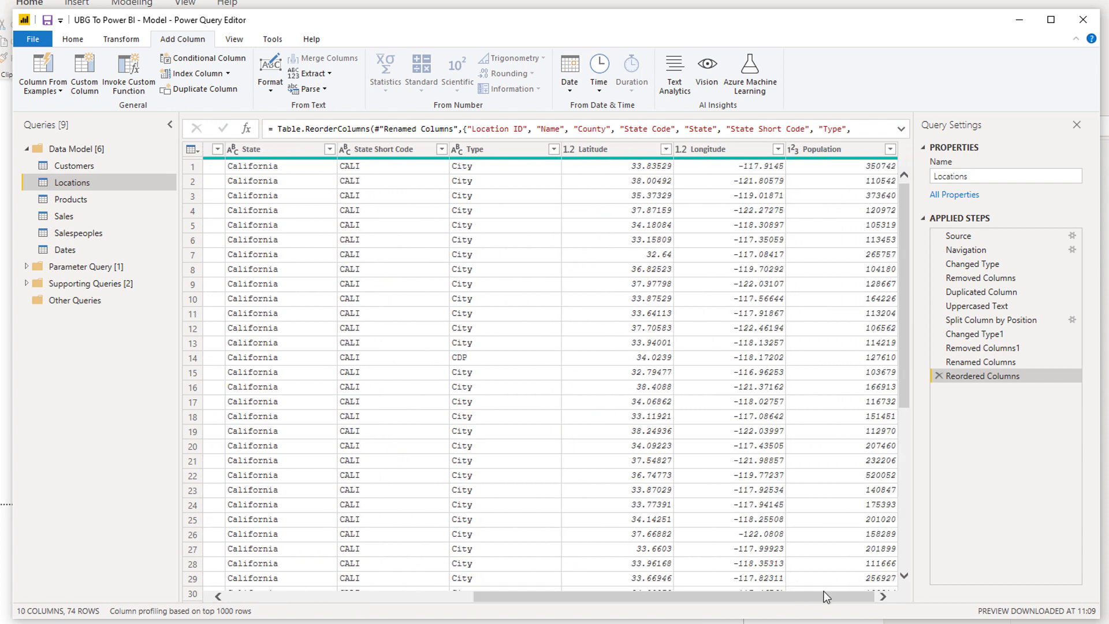
pyautogui.moveTo(747, 600); pyautogui.dragTo(198, 617)
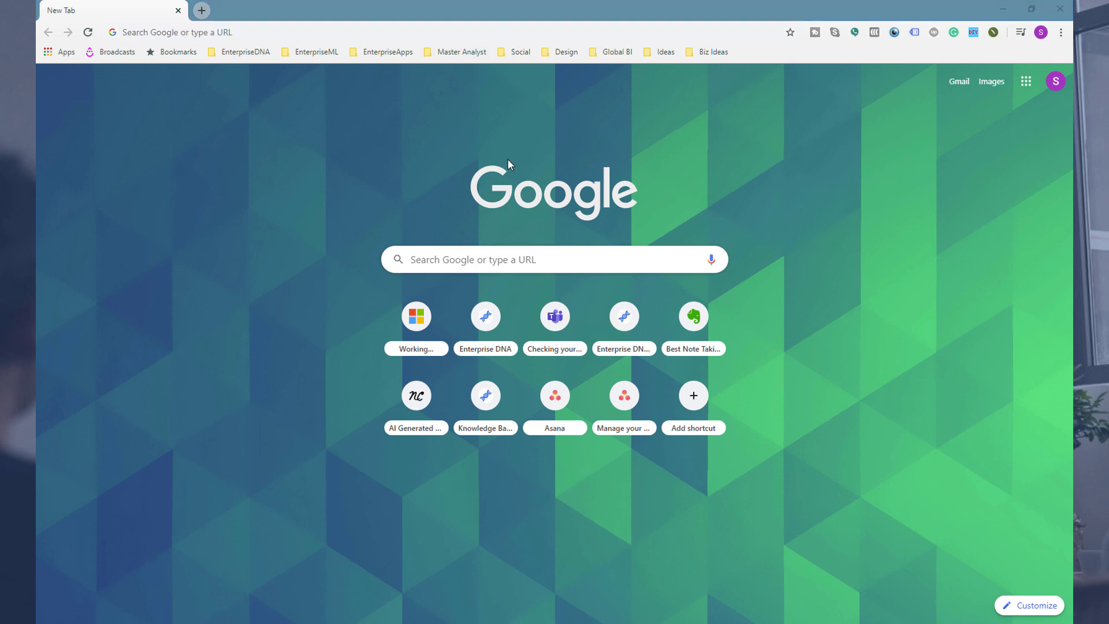
# In Chrome, search Google for "california demographics data" and open the california-demographics.com result
pyautogui.click(277, 32)
pyautogui.write('california demographics data')
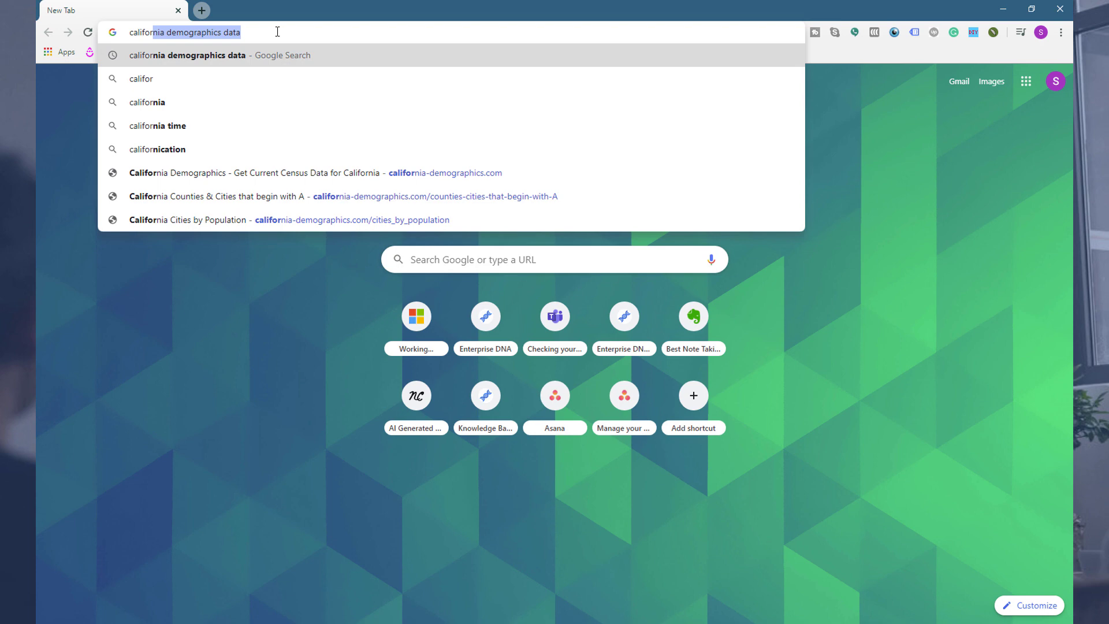
pyautogui.press('Return')
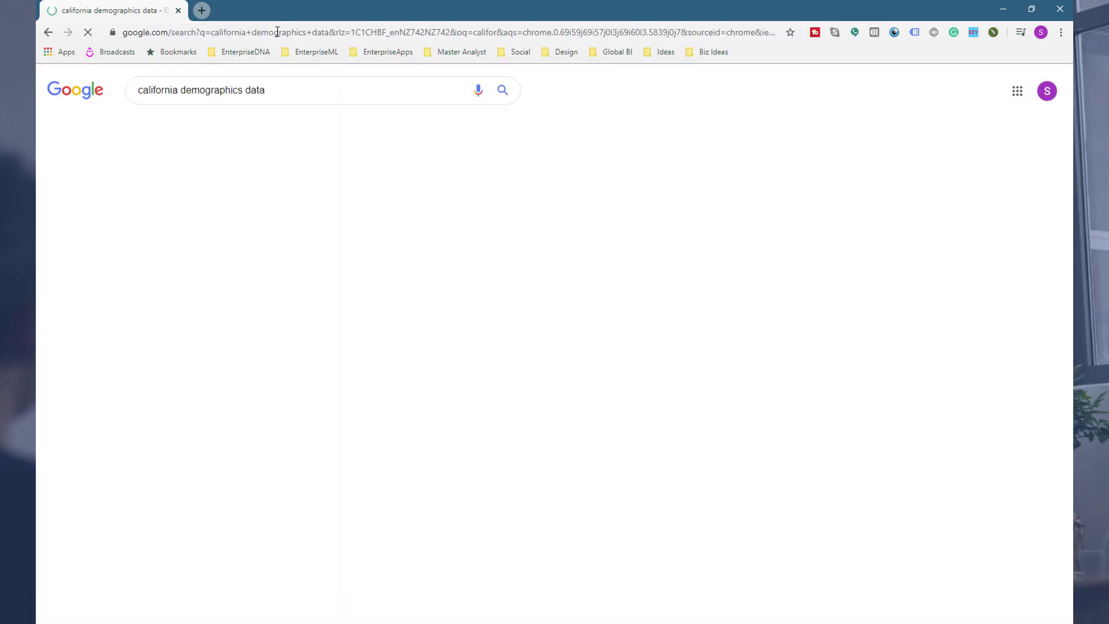
pyautogui.scroll(-1, 249, 116)
pyautogui.scroll(-10, 249, 116)
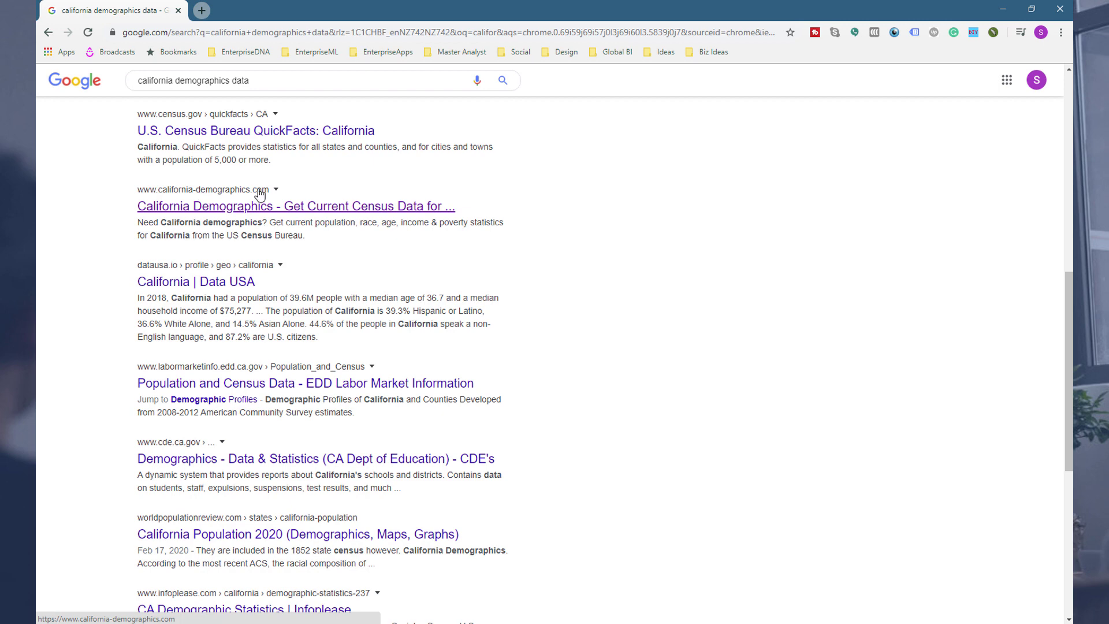
pyautogui.click(208, 212)
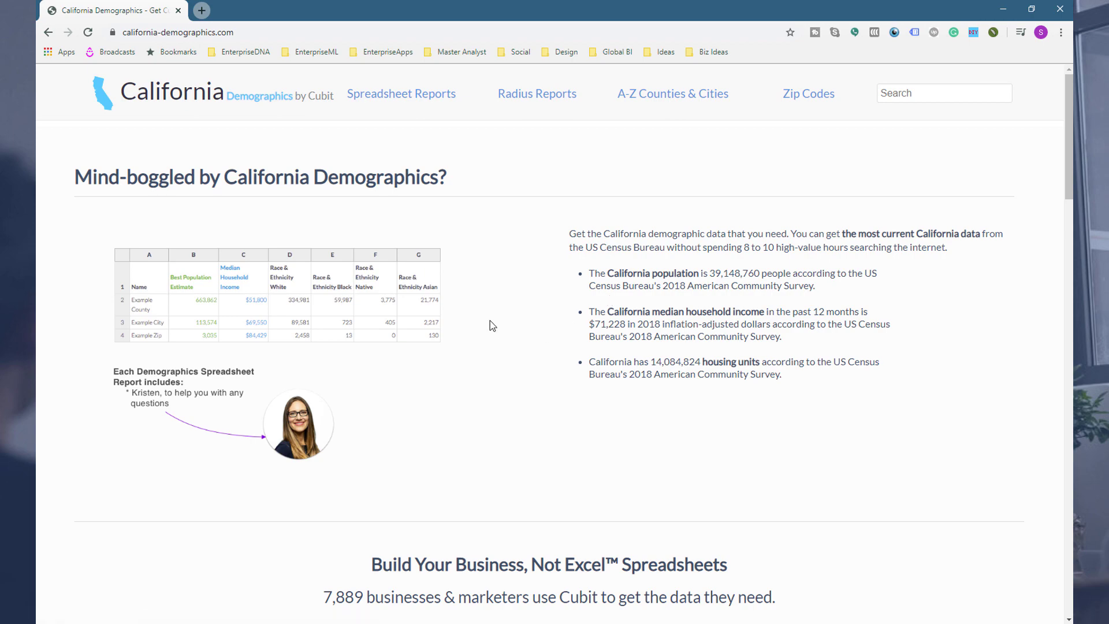
# Open the full list of California cities by population and look through its ranked table
pyautogui.scroll(-15, 489, 325)
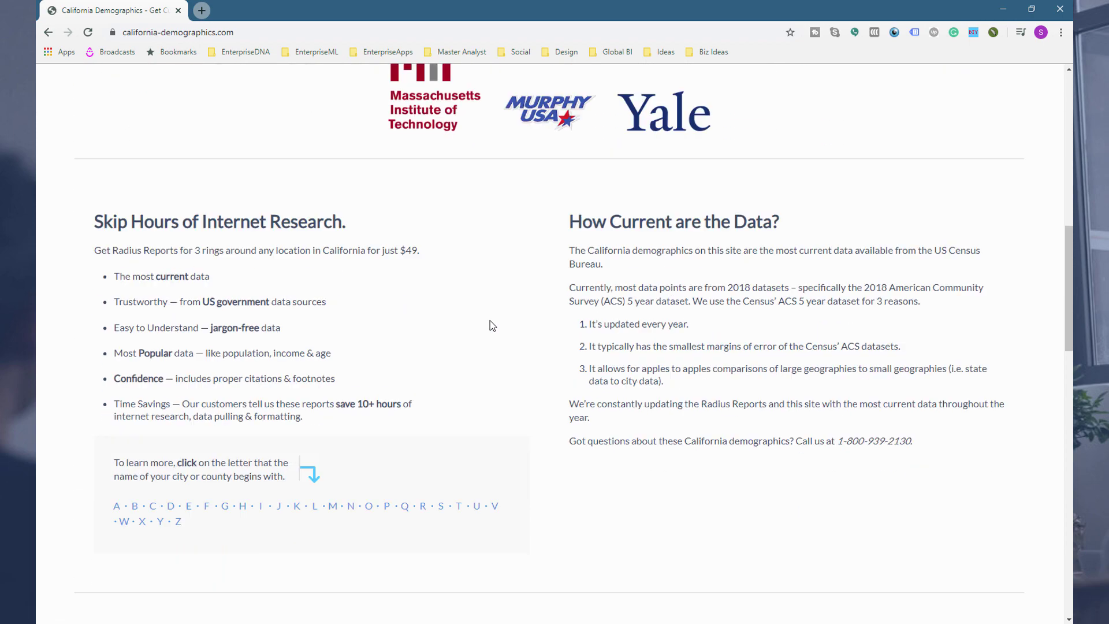
pyautogui.scroll(-2, 490, 325)
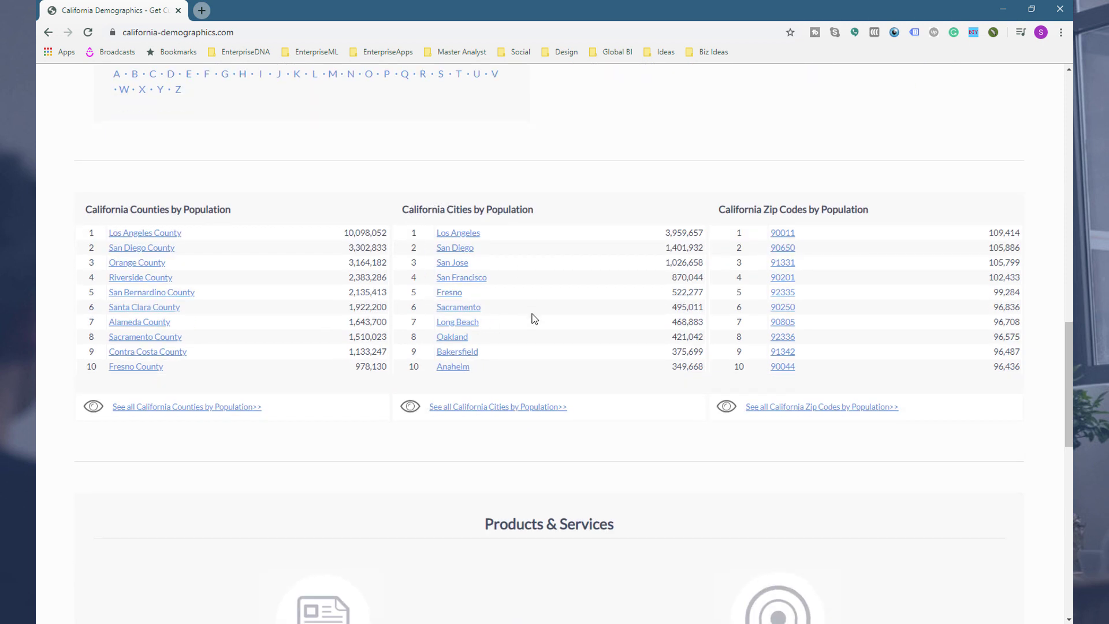
pyautogui.click(461, 411)
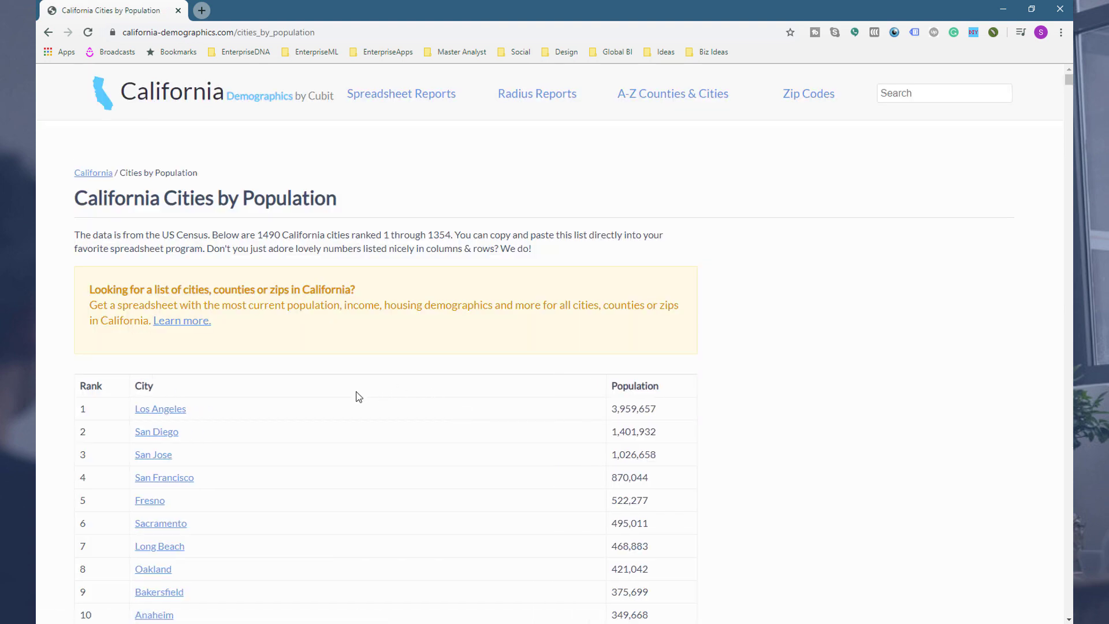
pyautogui.scroll(-4, 258, 324)
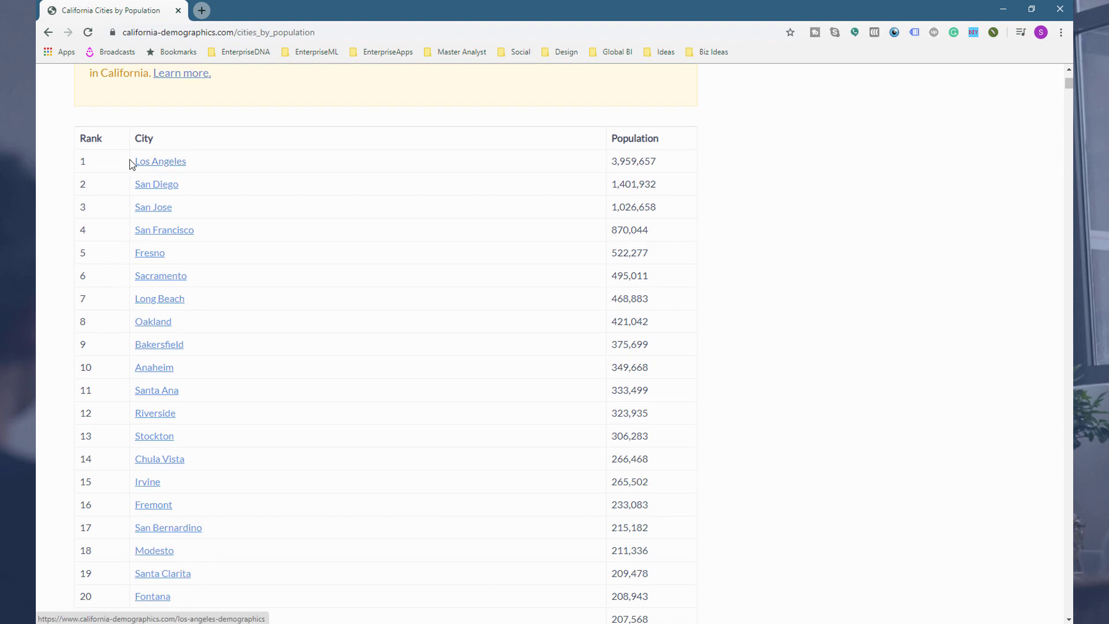
pyautogui.scroll(-8, 178, 214)
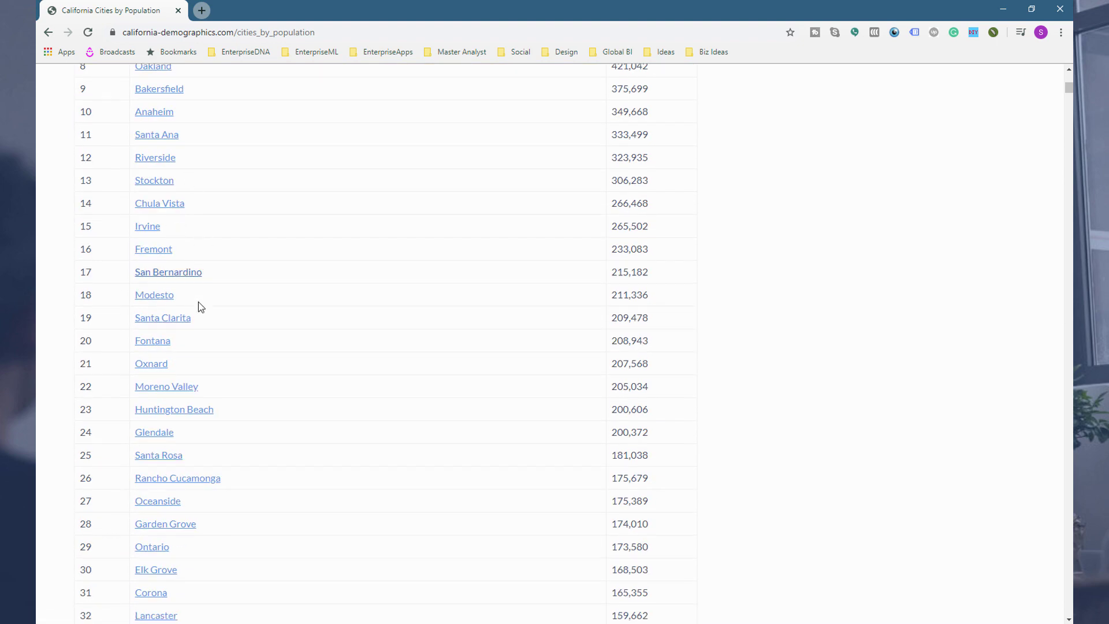
pyautogui.scroll(8, 201, 307)
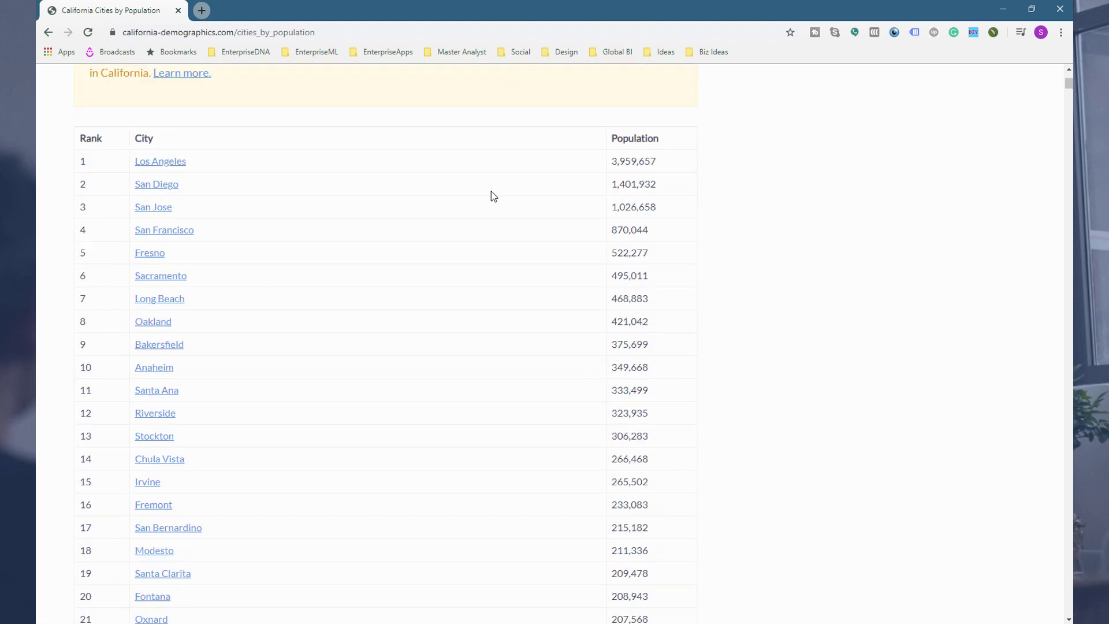
pyautogui.scroll(4, 352, 258)
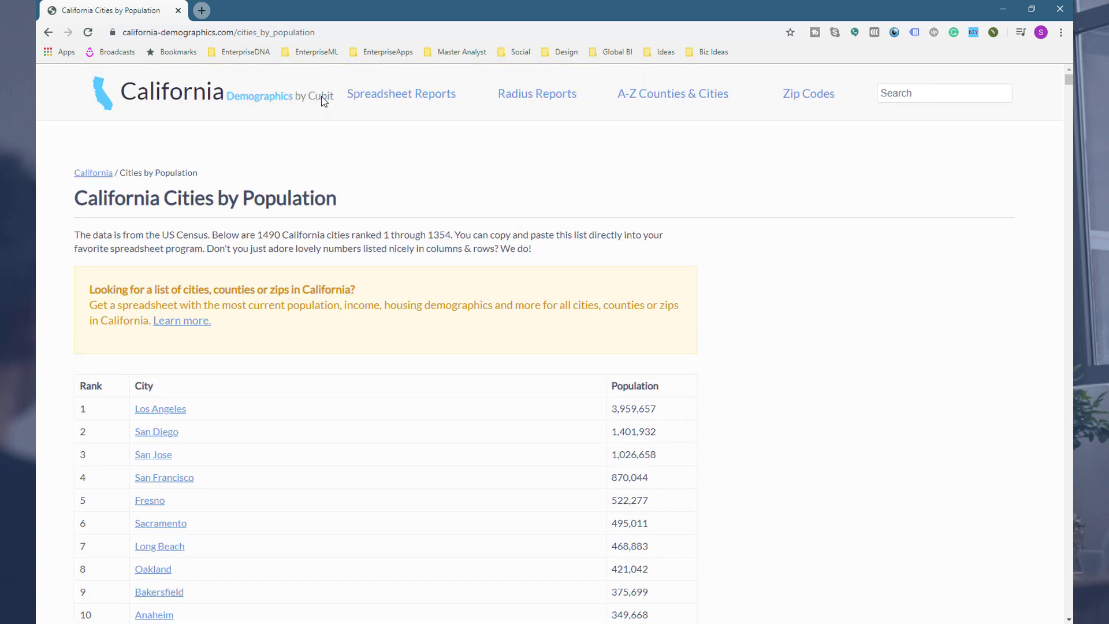
# Copy the web address of the cities by population page and return to the Power Query Editor
pyautogui.click(333, 32)
pyautogui.hotkey('ctrl', 'c')
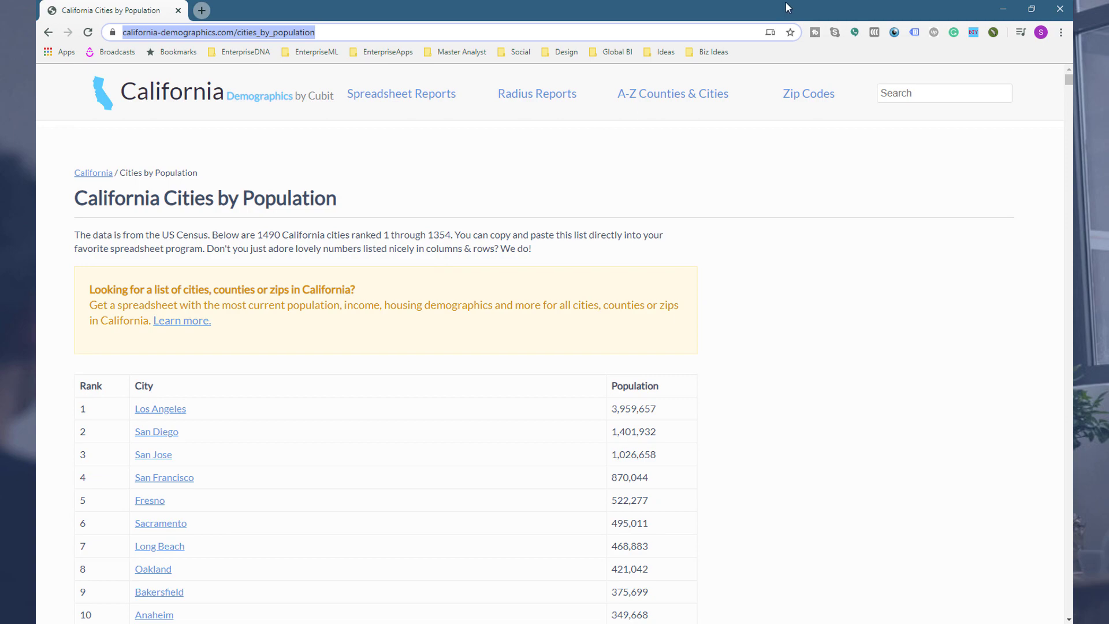
pyautogui.click(1004, 9)
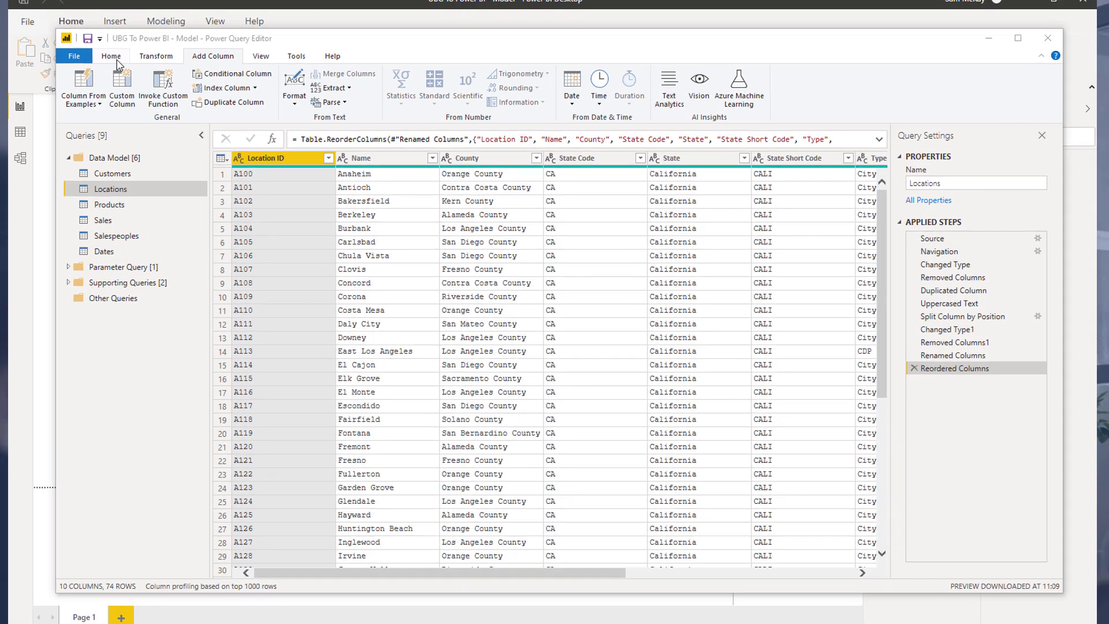
# Add a new web data source using the copied california-demographics.com cities by population URL
pyautogui.click(134, 66)
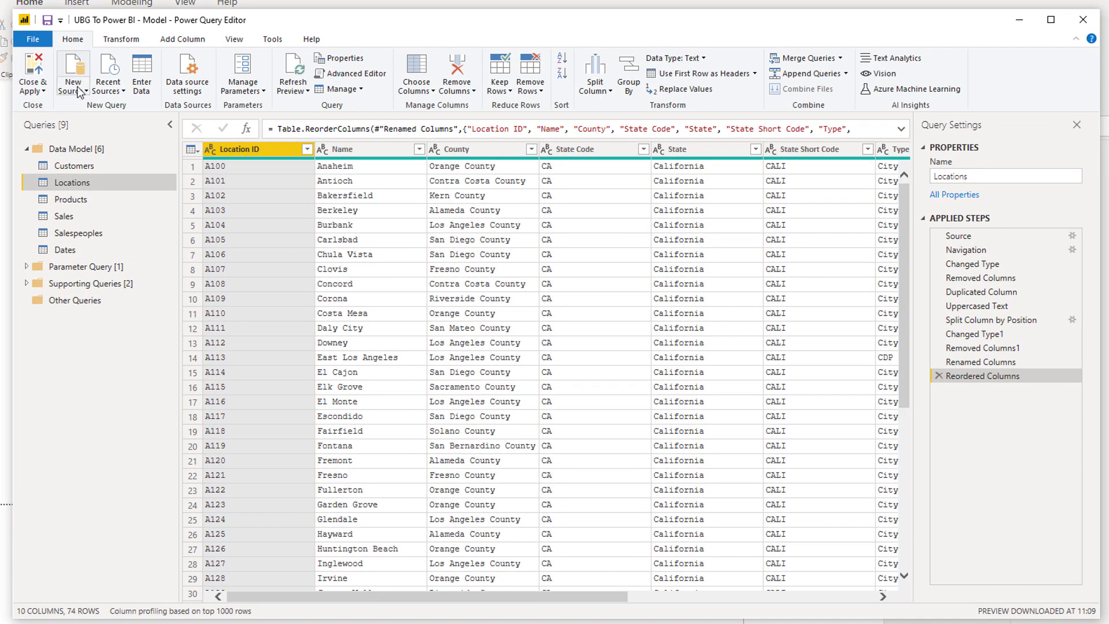
pyautogui.click(140, 115)
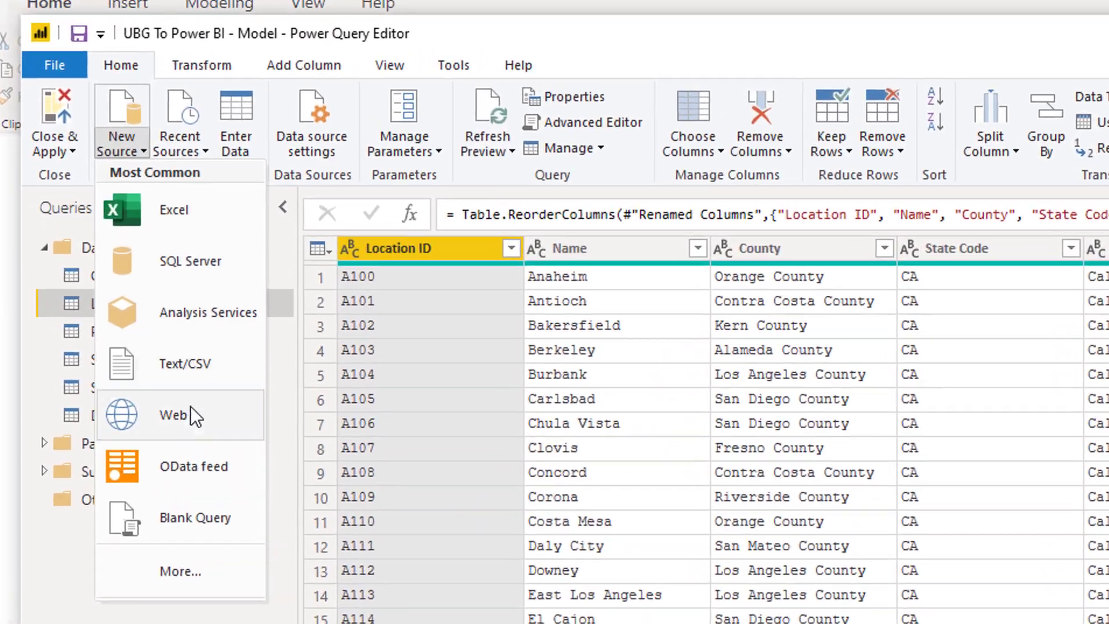
pyautogui.click(188, 418)
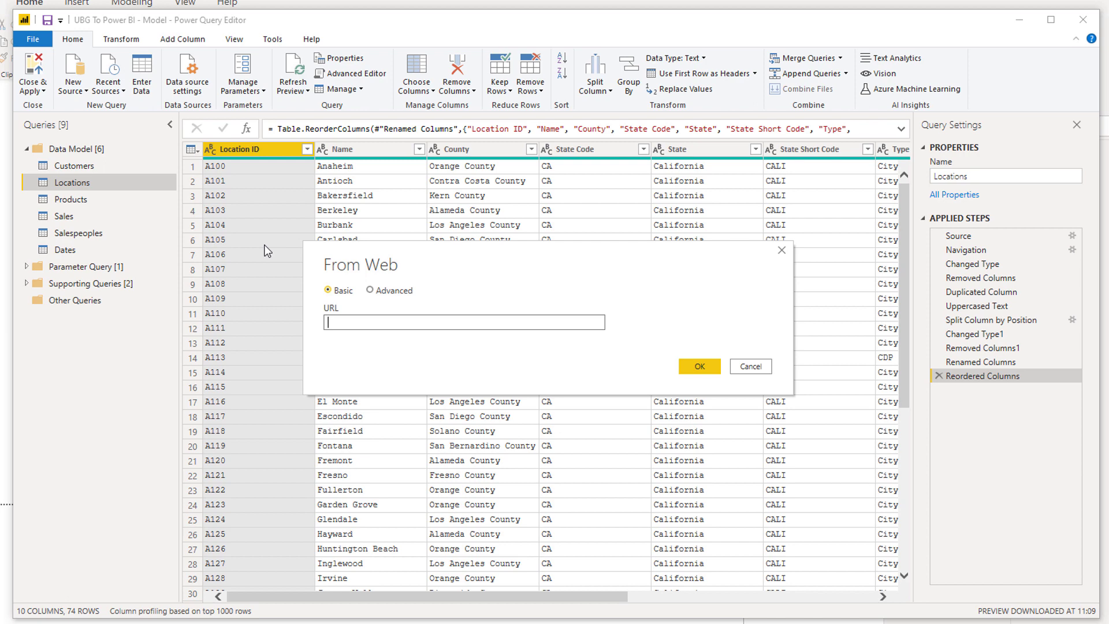
pyautogui.hotkey('ctrl', 'v')
pyautogui.click(683, 369)
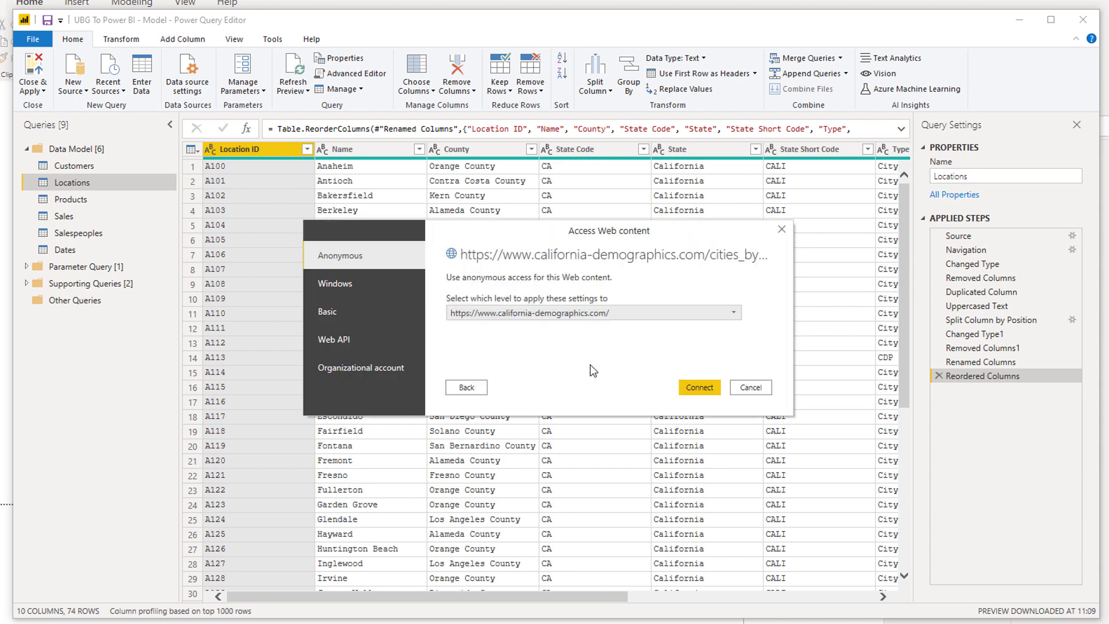
# Connect to the web content with anonymous access and load Table 1 as a new query
pyautogui.click(704, 389)
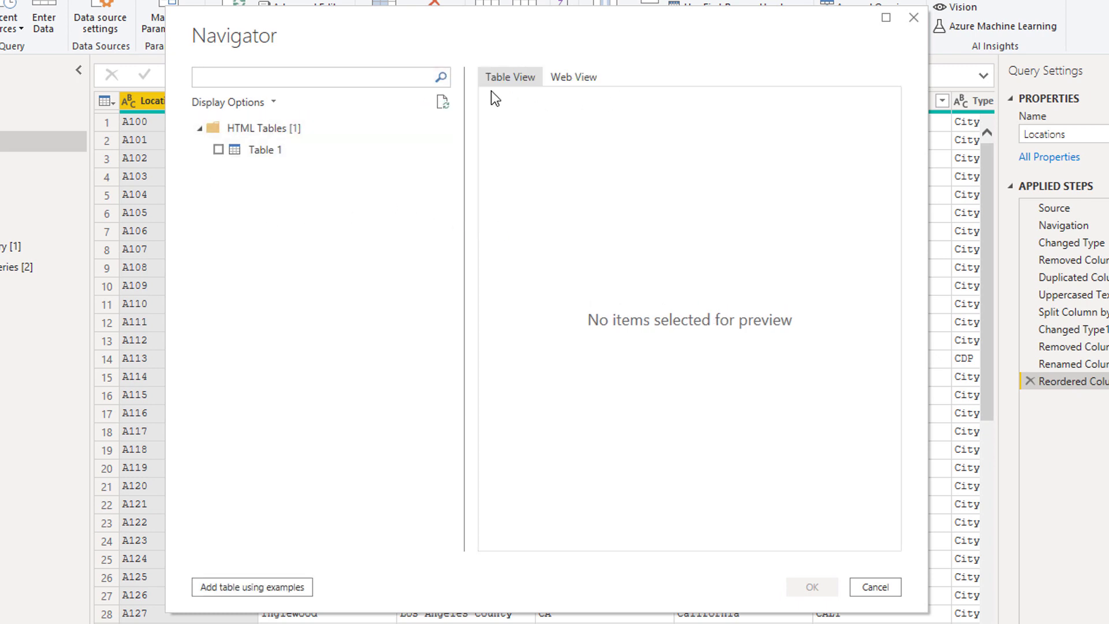
pyautogui.click(218, 150)
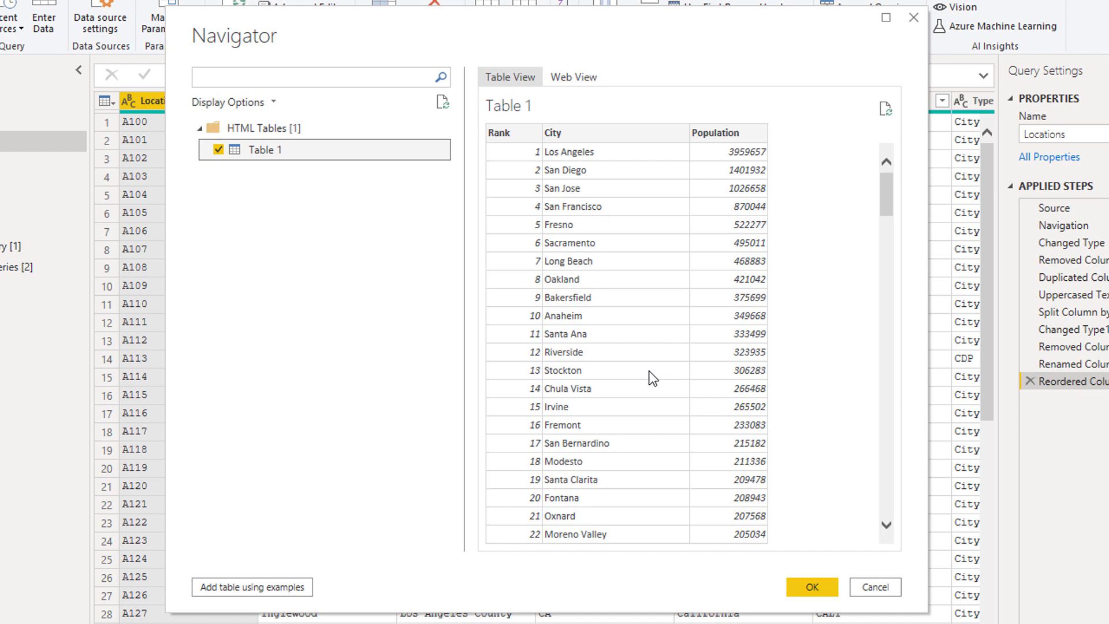
pyautogui.click(813, 586)
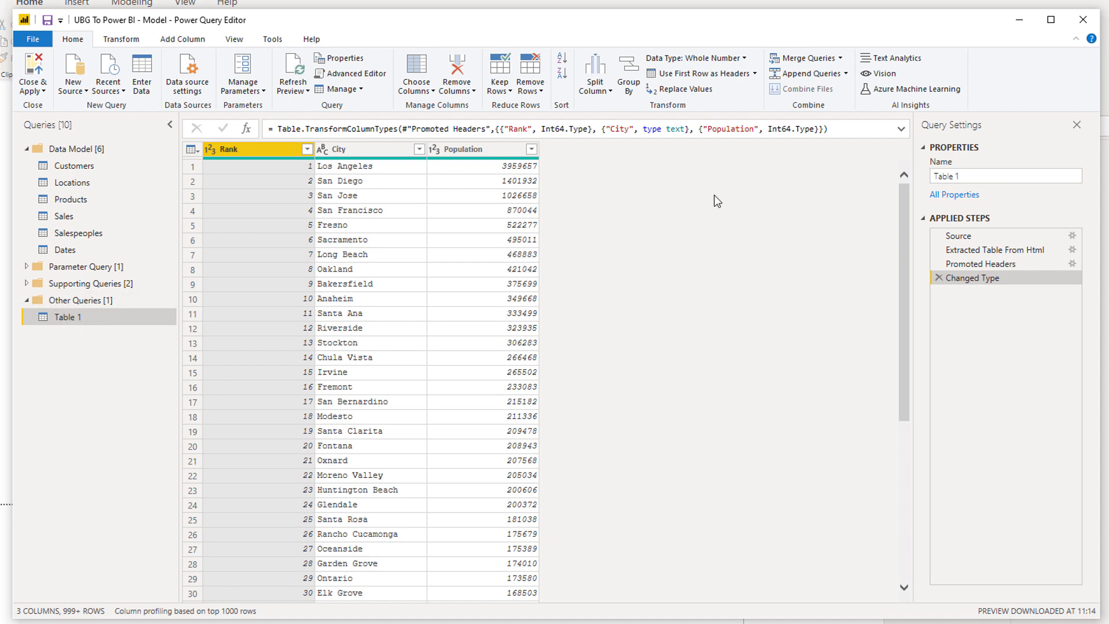
# Rename the Table 1 query as California Popn Data
pyautogui.click(947, 175)
pyautogui.write('Califor')
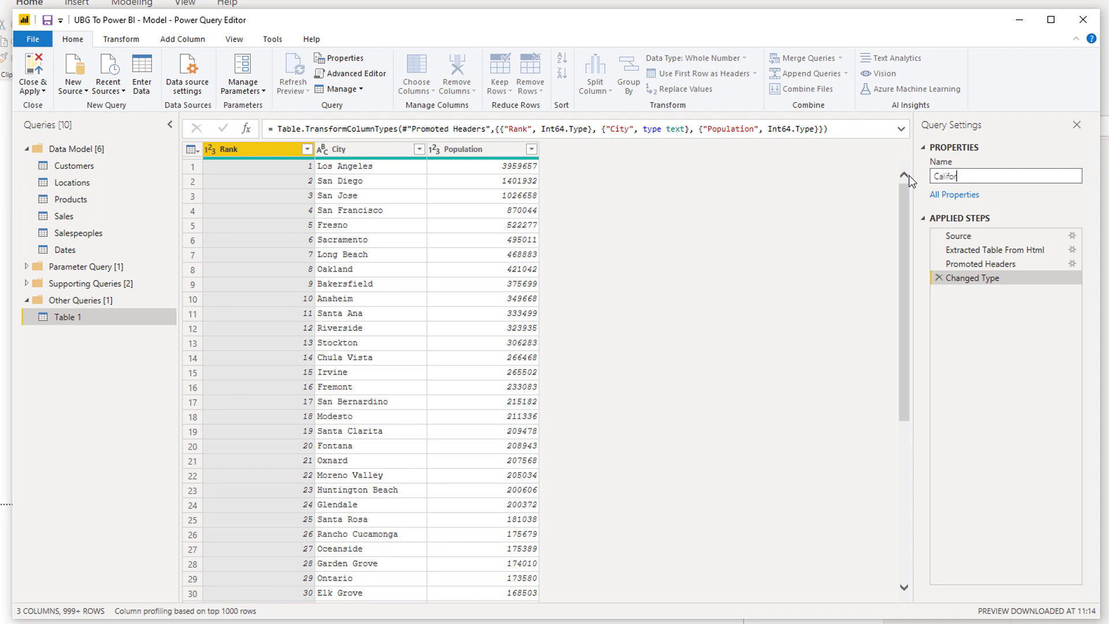
pyautogui.write('nia Pop')
pyautogui.press('BackSpace')
pyautogui.write('n Data')
pyautogui.press('Return')
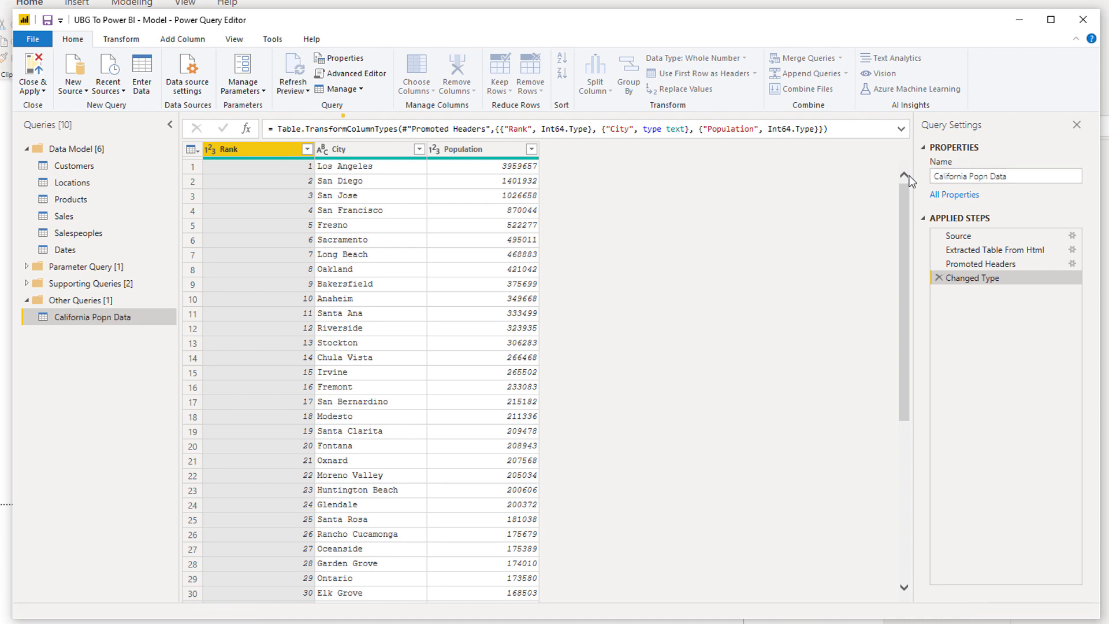
# Rename the imported population query as CA Population Data and move it into the Supporting Queries group
pyautogui.doubleClick(104, 317)
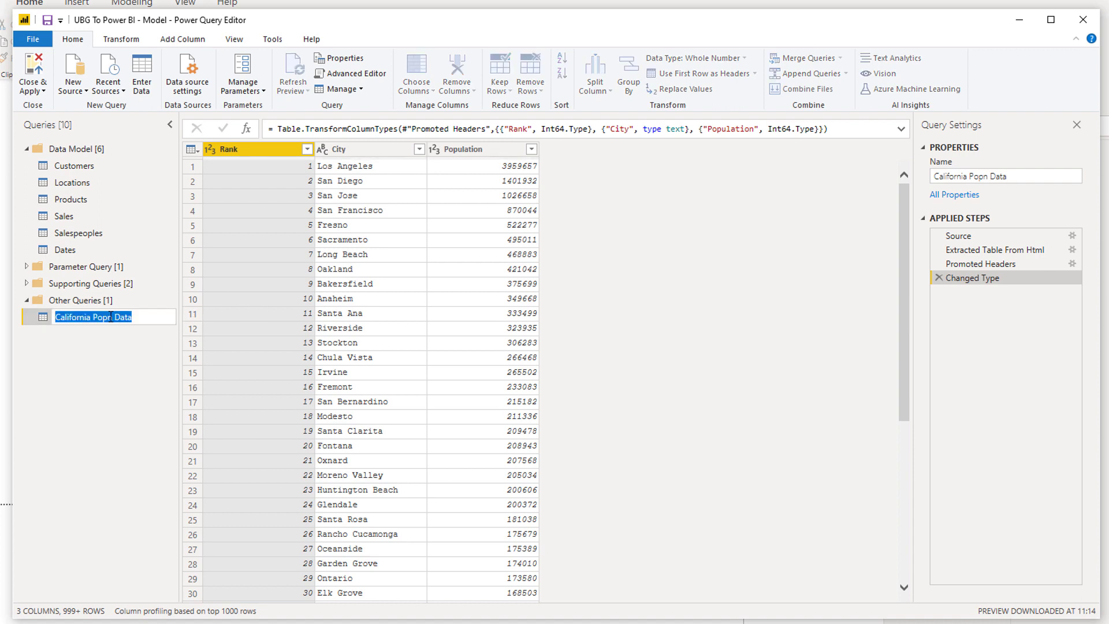
pyautogui.click(115, 317)
pyautogui.hotkey('ctrl', 'Left')
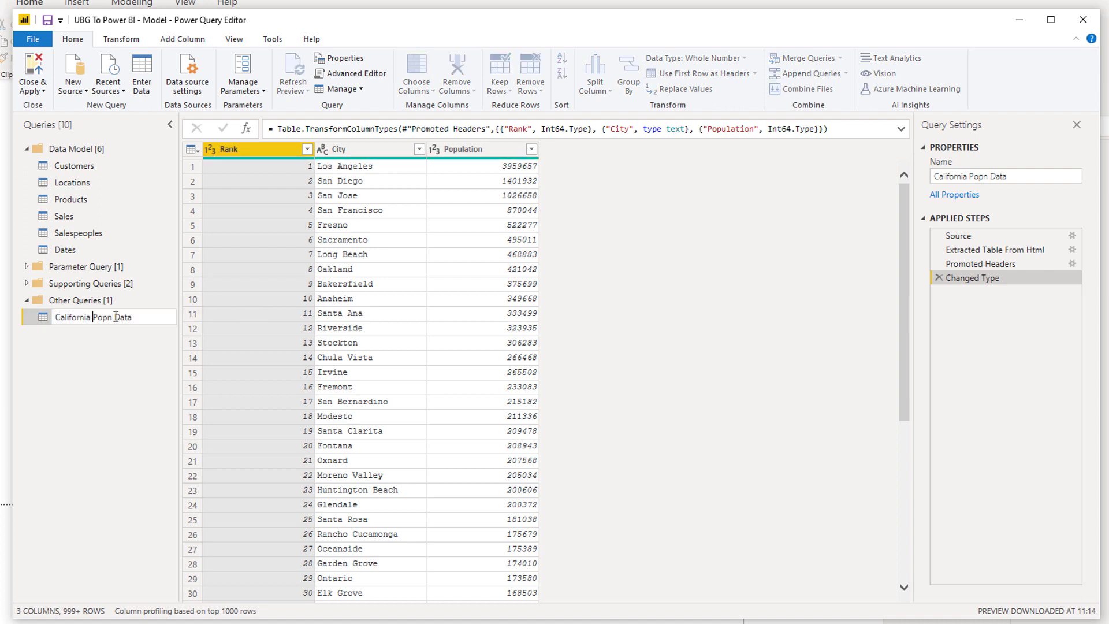
pyautogui.hotkey('ctrl', 'shift', 'Left')
pyautogui.press('BackSpace')
pyautogui.write('CA')
pyautogui.press('Right')
pyautogui.press('Right')
pyautogui.press('BackSpace')
pyautogui.write('ulation')
pyautogui.press('Return')
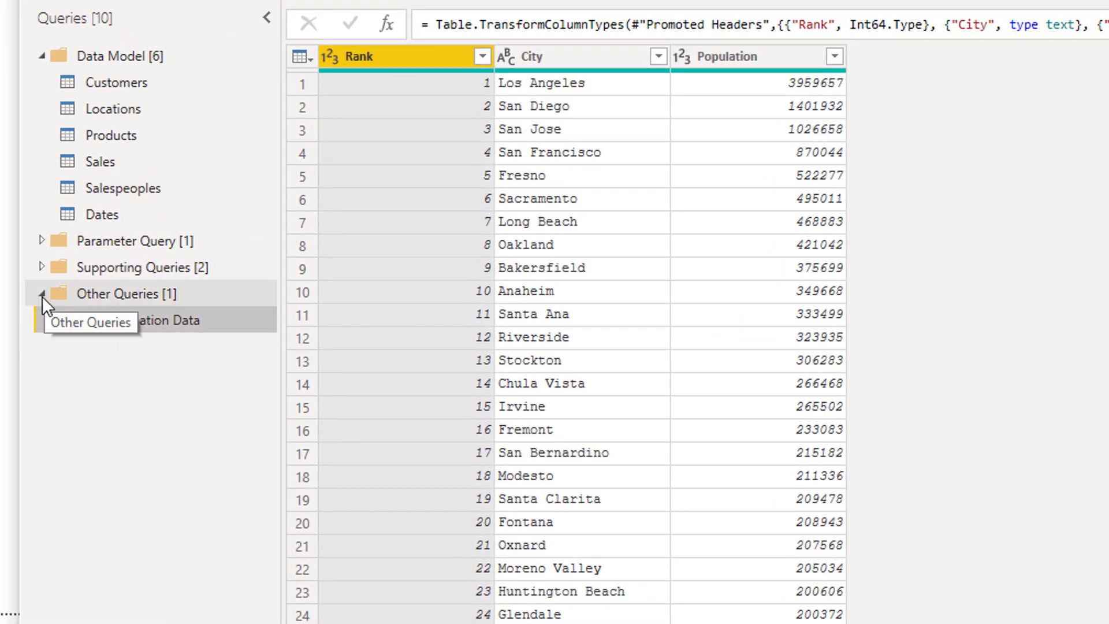
pyautogui.moveTo(168, 317); pyautogui.dragTo(182, 269)
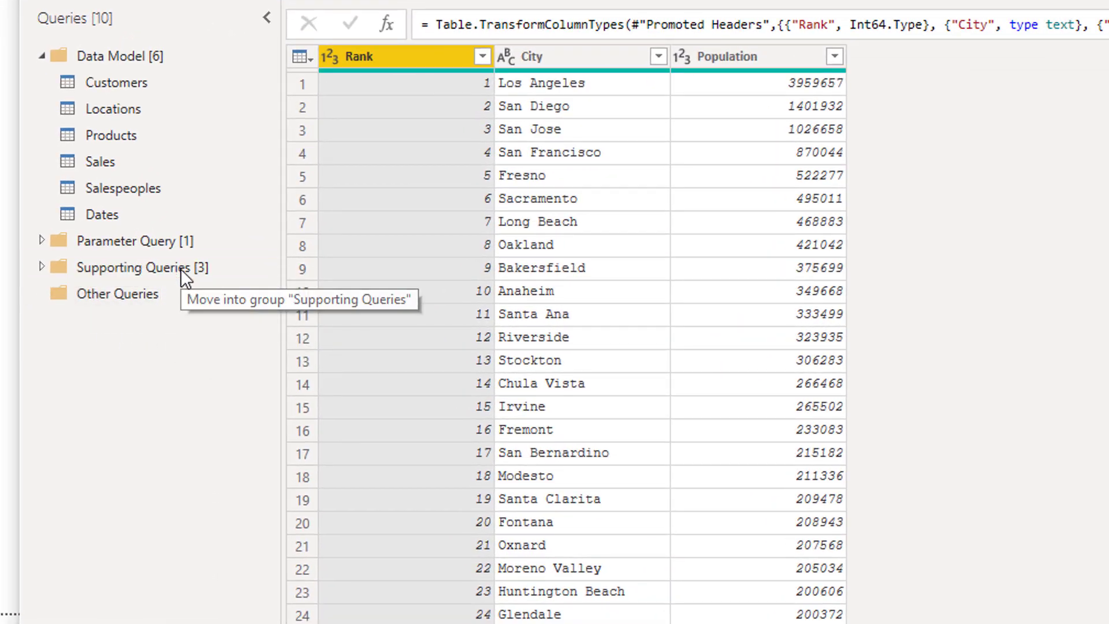
# Expand the Supporting Queries group and examine the rows of the CA Population Data query
pyautogui.click(43, 268)
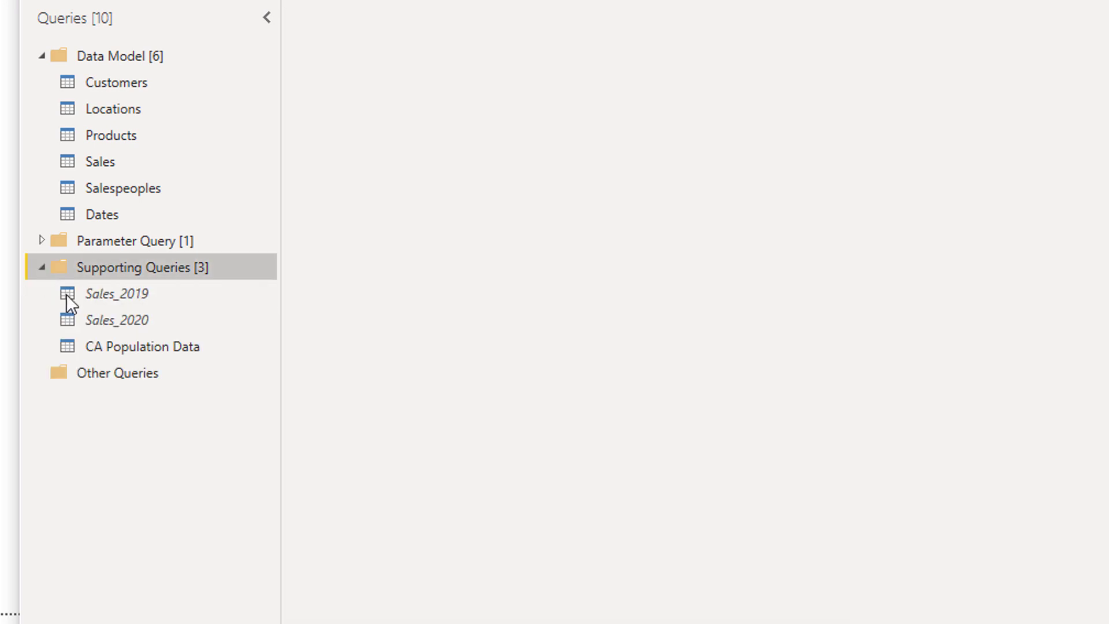
pyautogui.click(178, 346)
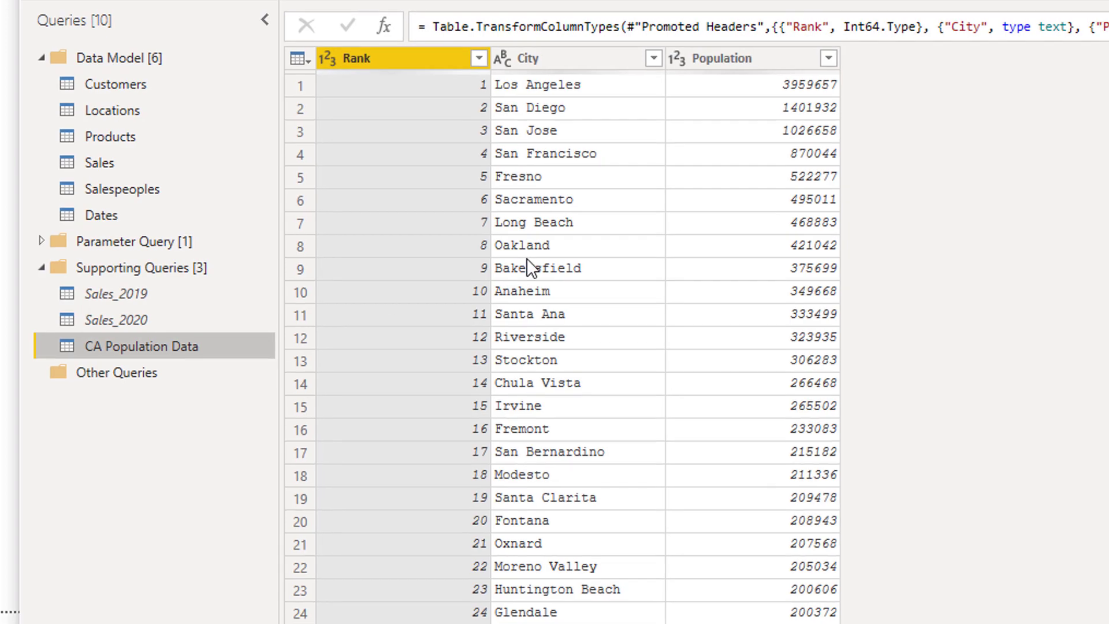
pyautogui.scroll(-20, 526, 258)
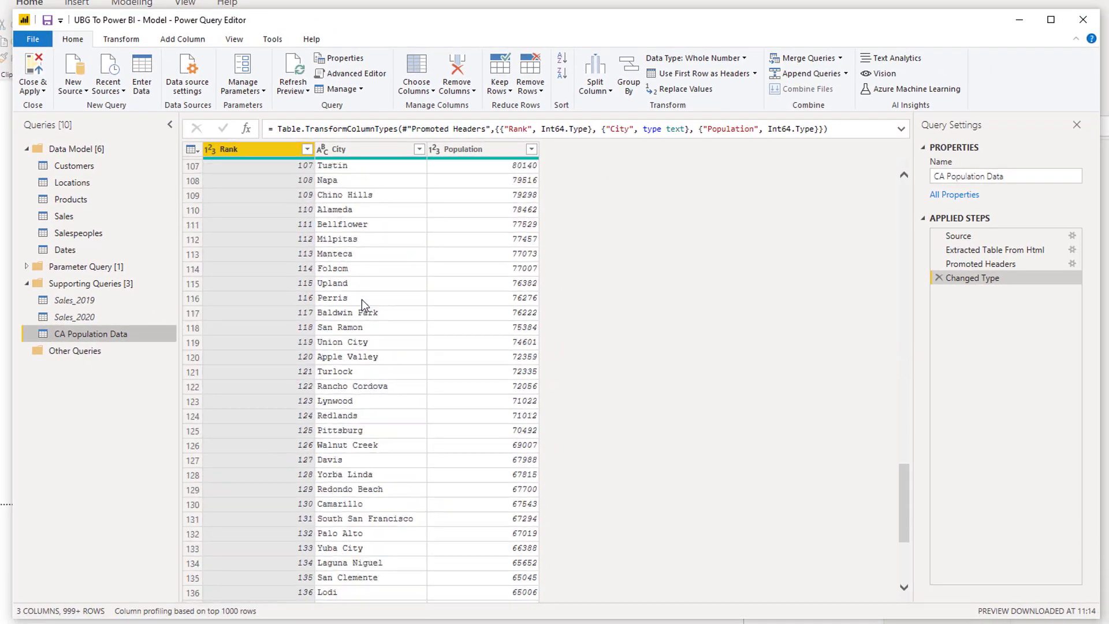
pyautogui.scroll(-5, 362, 299)
pyautogui.scroll(20, 361, 299)
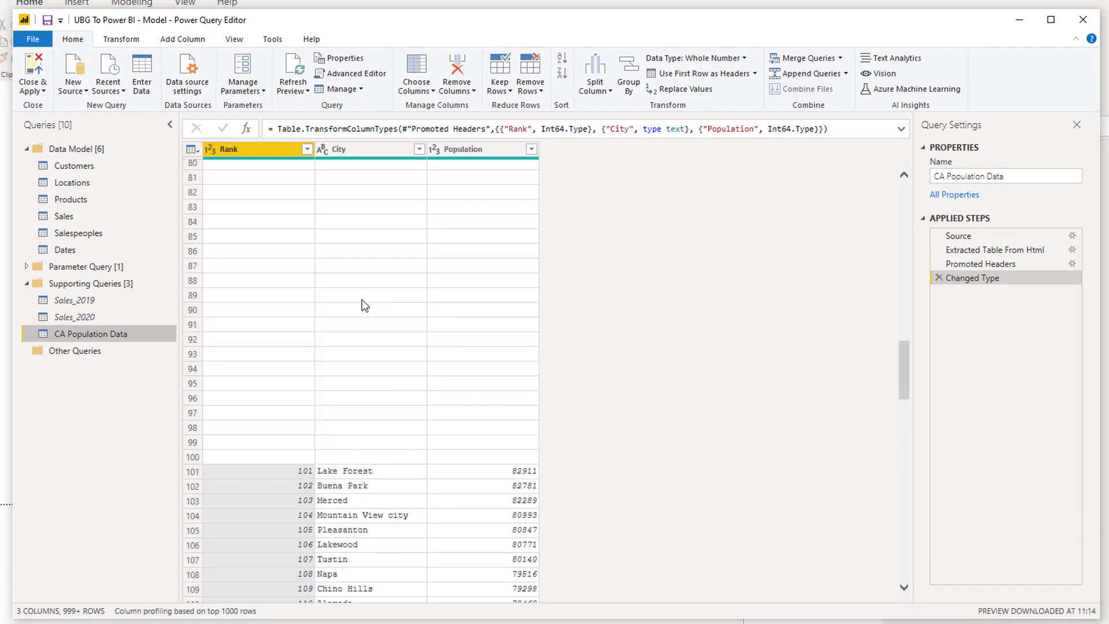
pyautogui.scroll(12, 231, 185)
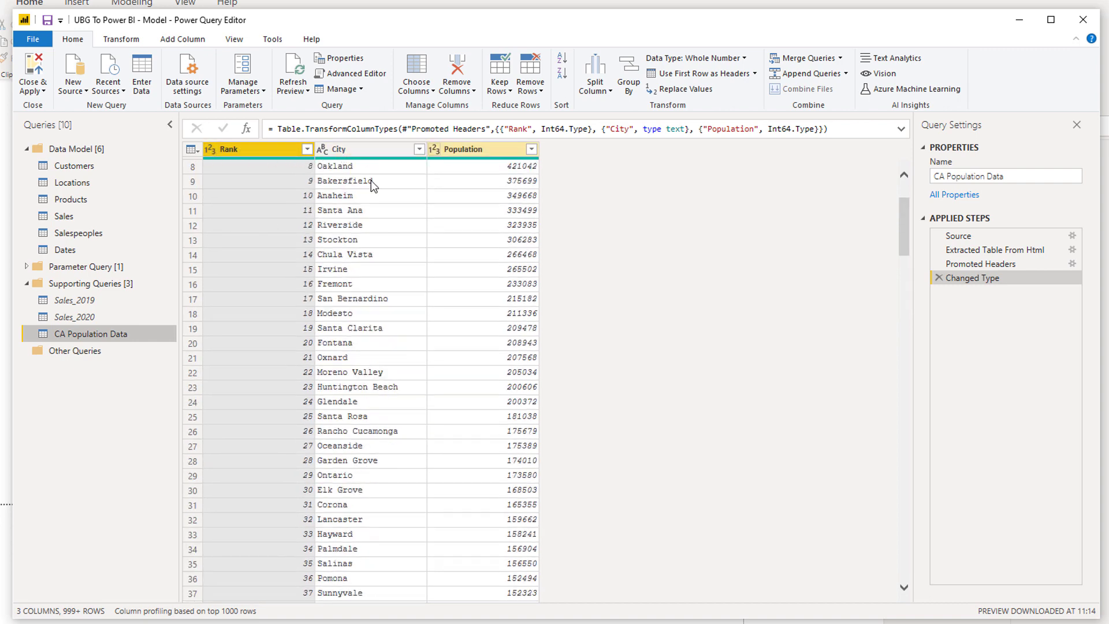
pyautogui.scroll(3, 871, 191)
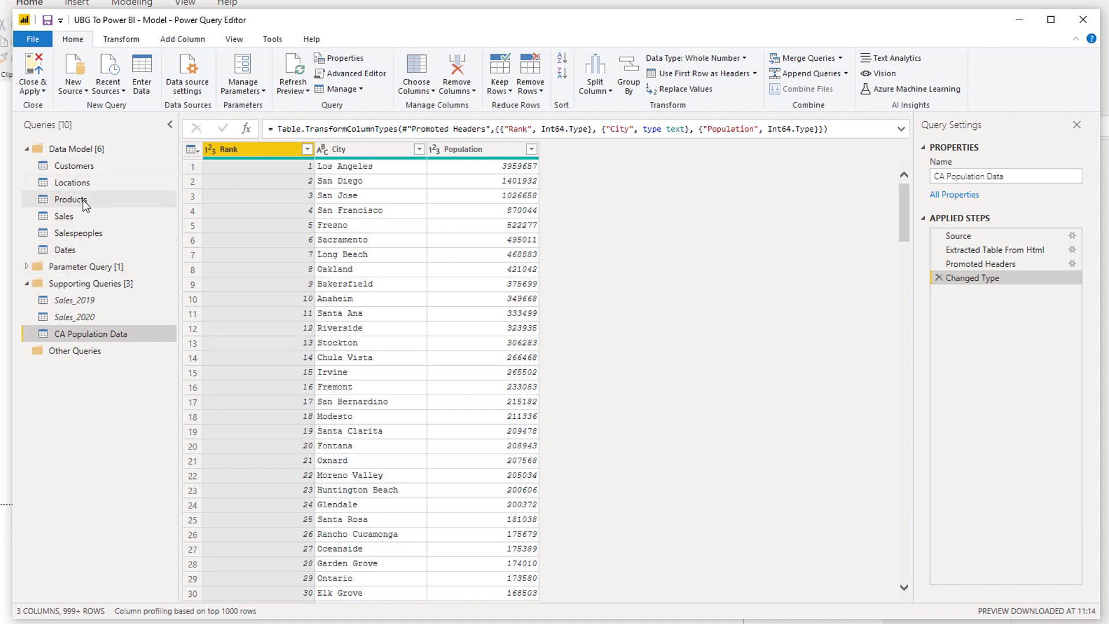
# Compare the Locations query's Name and Population columns with the city and population columns in CA Population Data
pyautogui.click(87, 185)
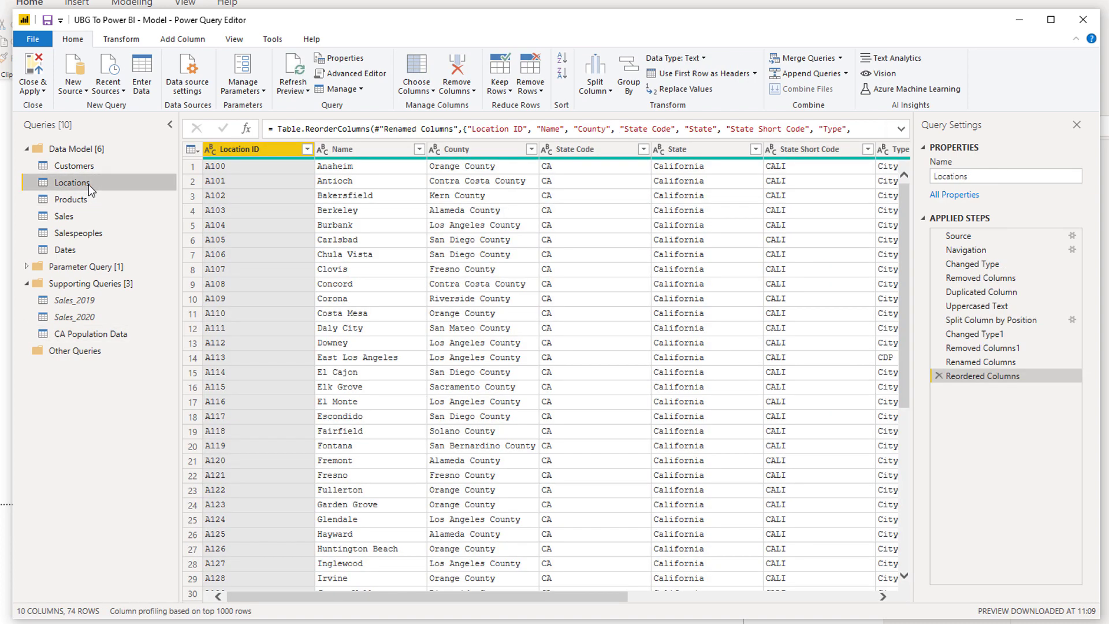
pyautogui.moveTo(424, 599)
pyautogui.mouseDown()
pyautogui.moveTo(545, 589)
pyautogui.moveTo(751, 596)
pyautogui.moveTo(404, 598)
pyautogui.mouseUp()
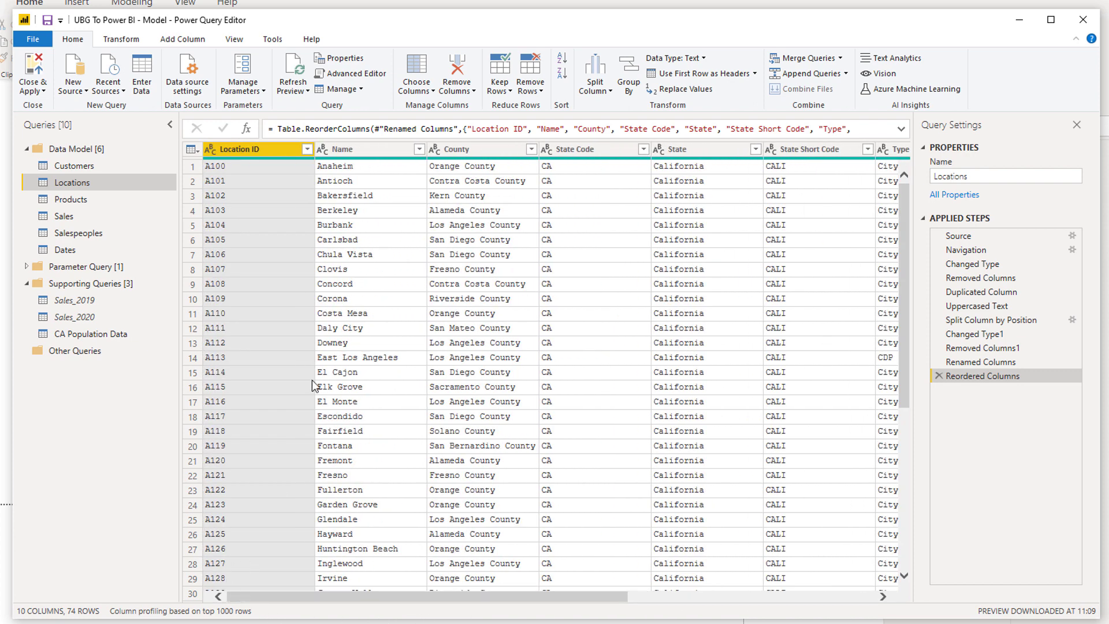
pyautogui.click(355, 147)
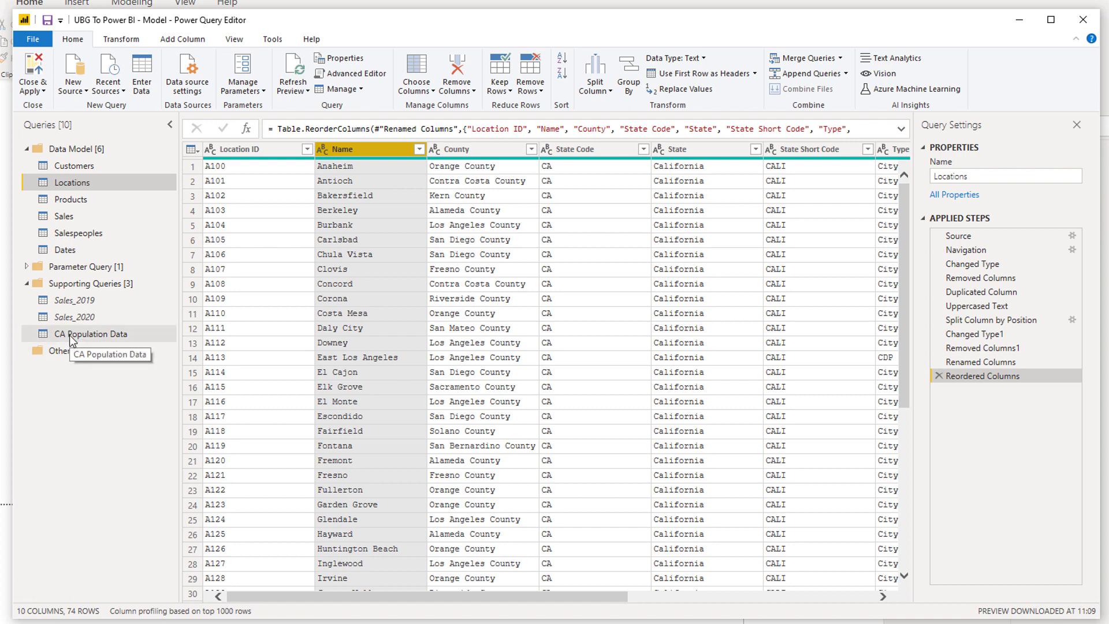
pyautogui.click(113, 334)
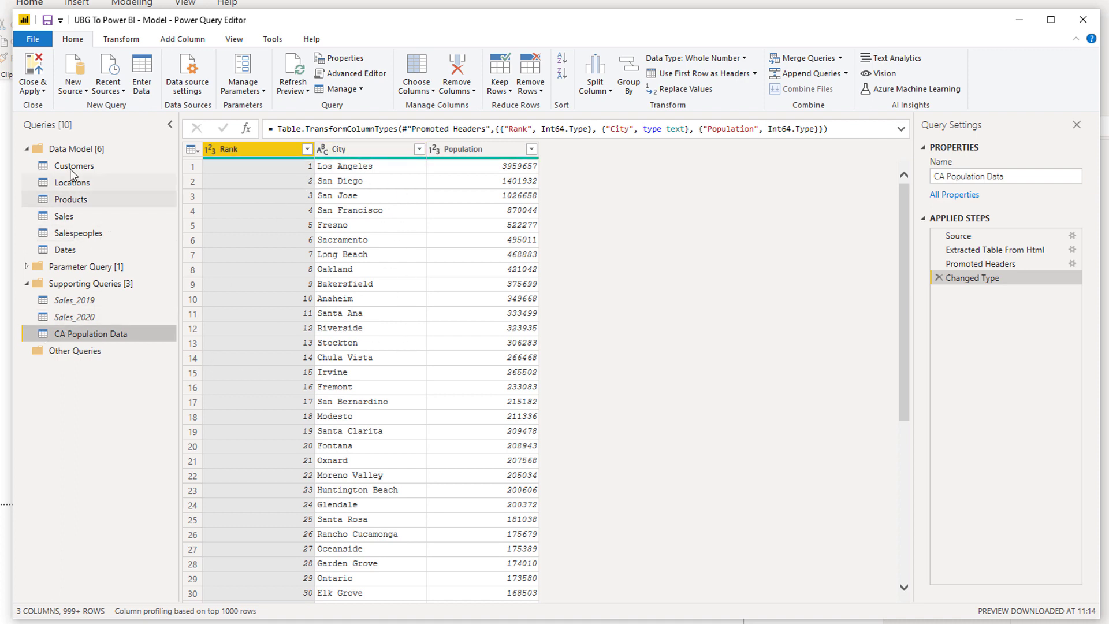
pyautogui.click(75, 182)
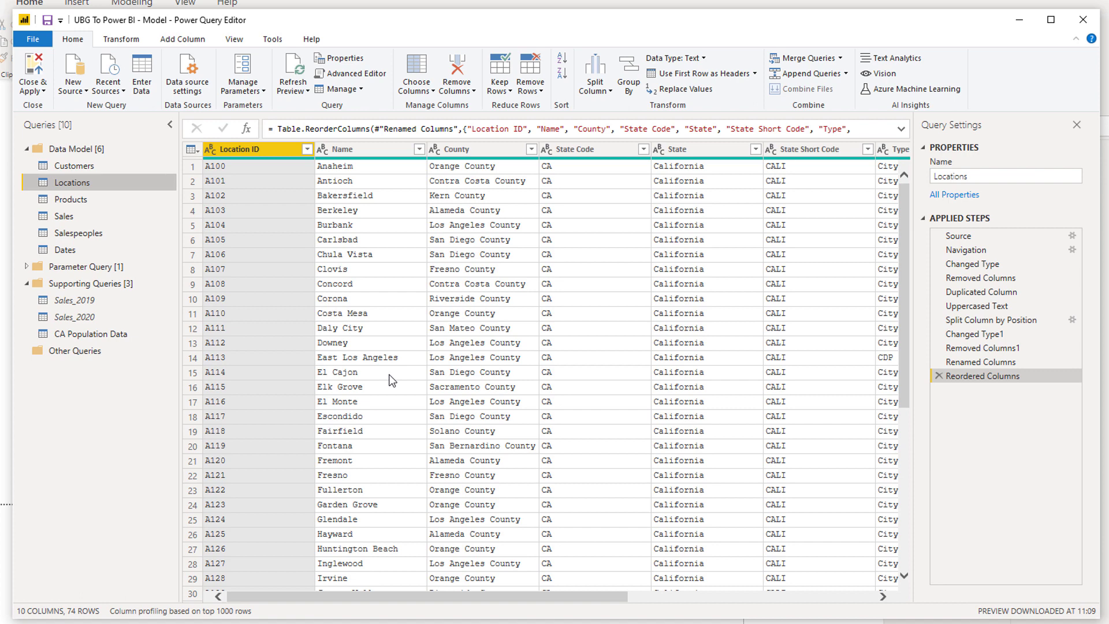
pyautogui.moveTo(598, 596); pyautogui.dragTo(833, 604)
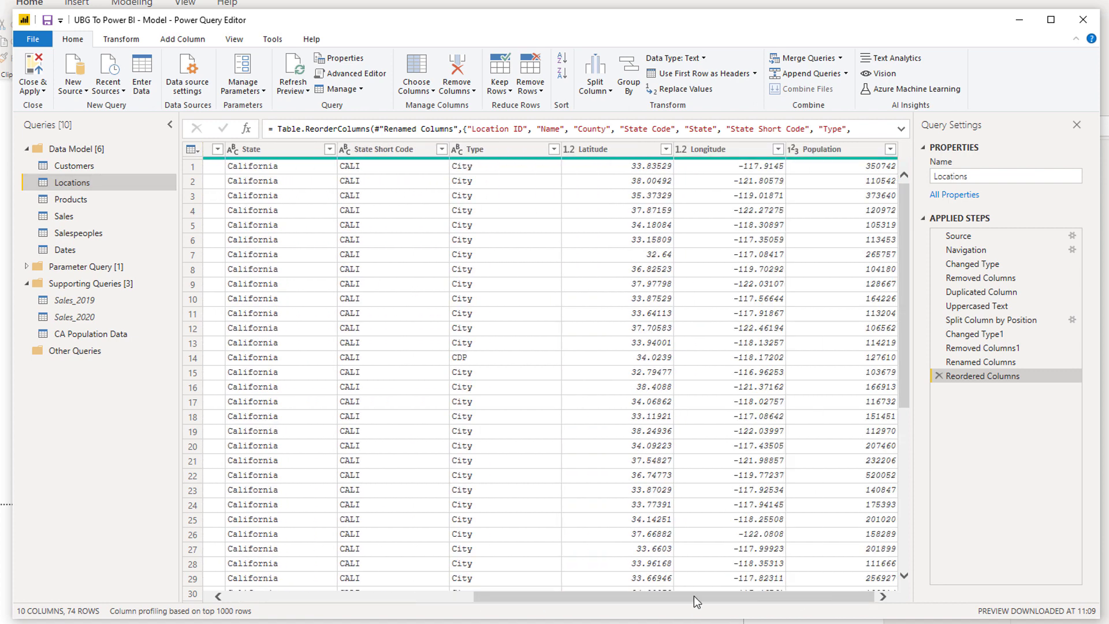
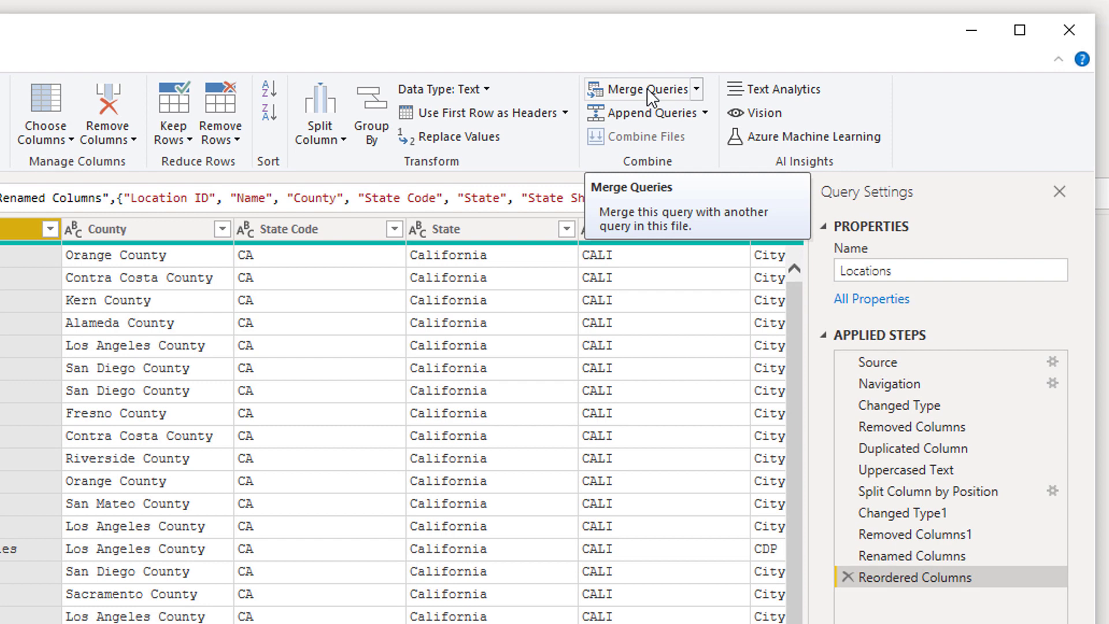
# Set up a merge of Locations with CA Population Data, matching the Name column to the City column
pyautogui.click(647, 88)
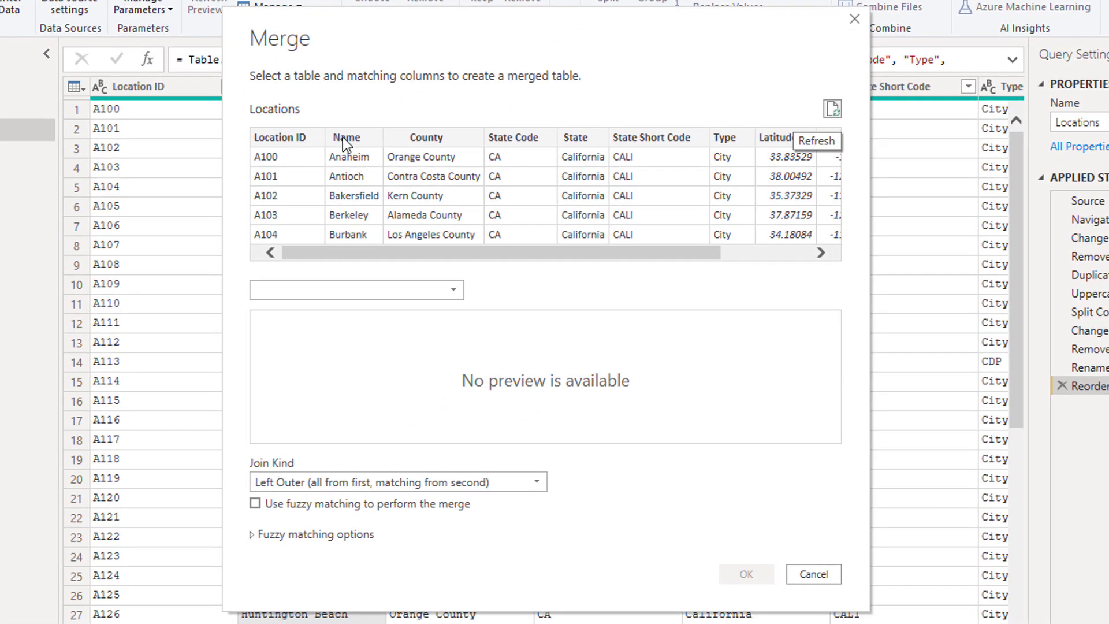
pyautogui.click(345, 139)
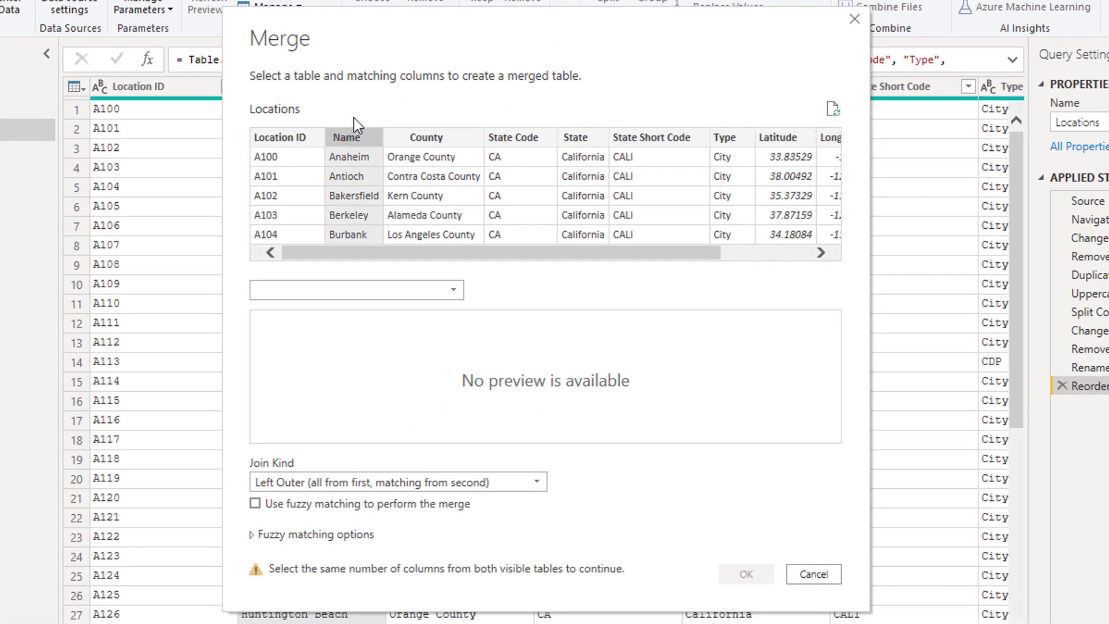
pyautogui.click(421, 290)
pyautogui.click(326, 307)
pyautogui.click(324, 318)
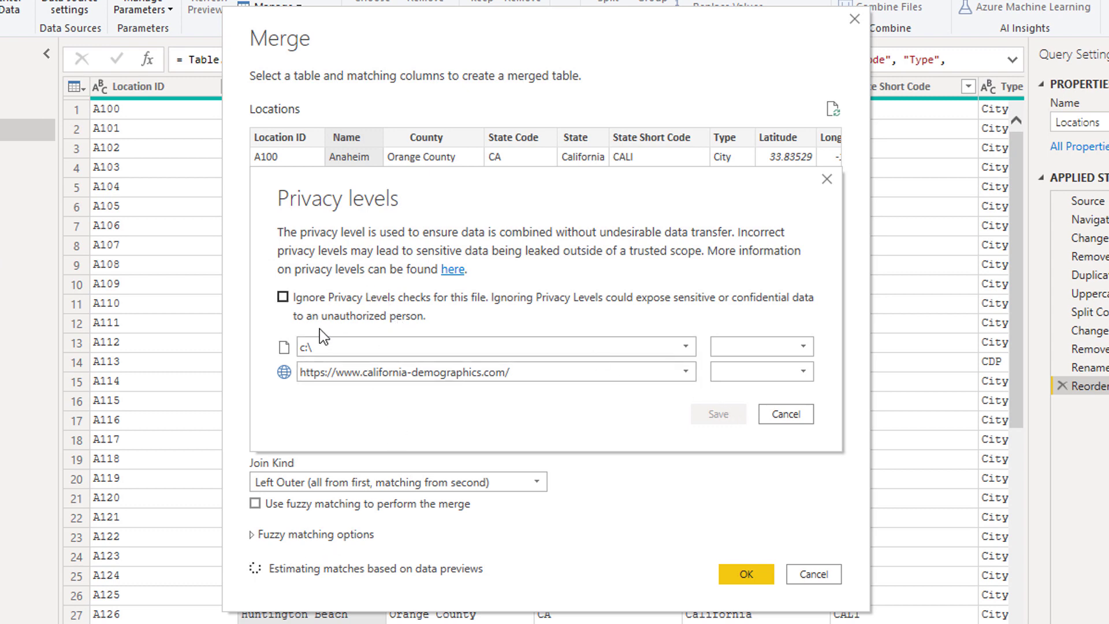
# Ignore privacy level checks for this file and complete the merge with a Left Outer join
pyautogui.click(282, 297)
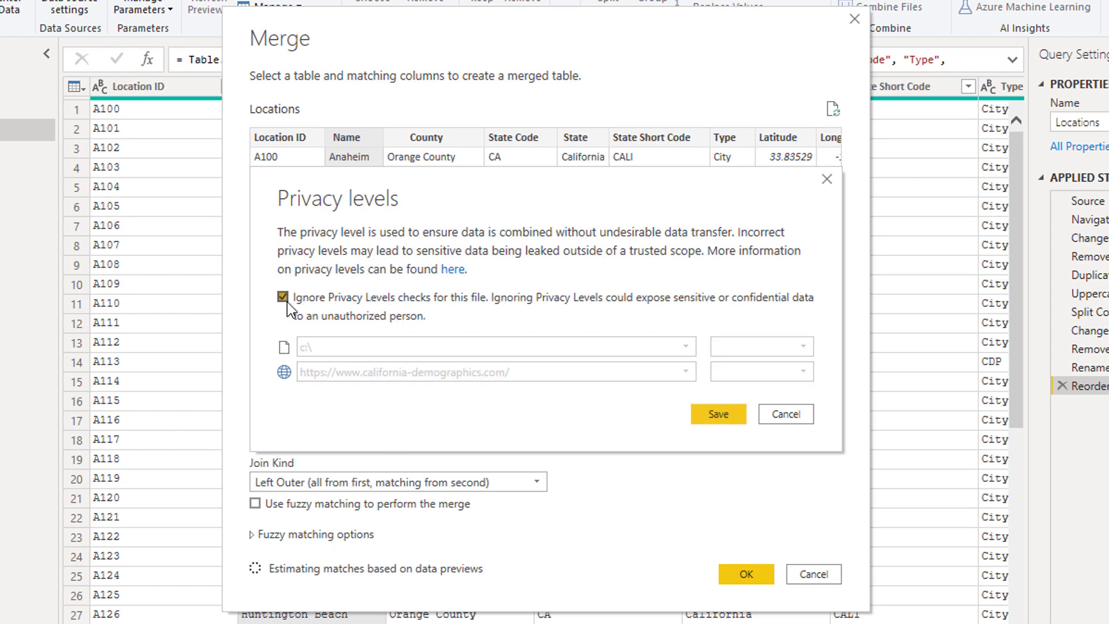
pyautogui.click(699, 415)
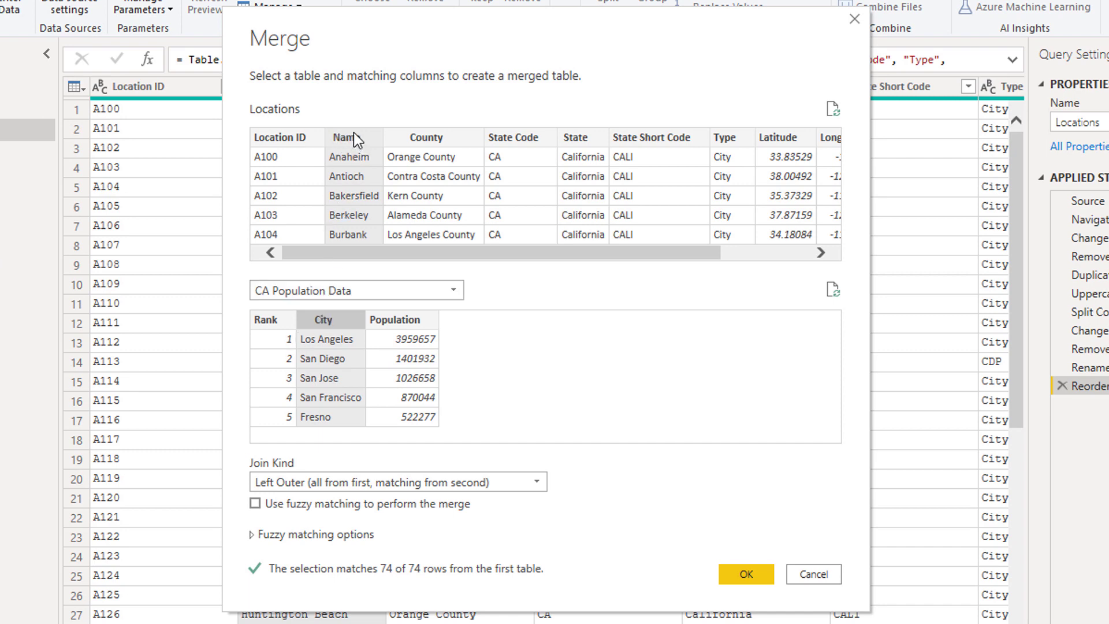
pyautogui.click(313, 484)
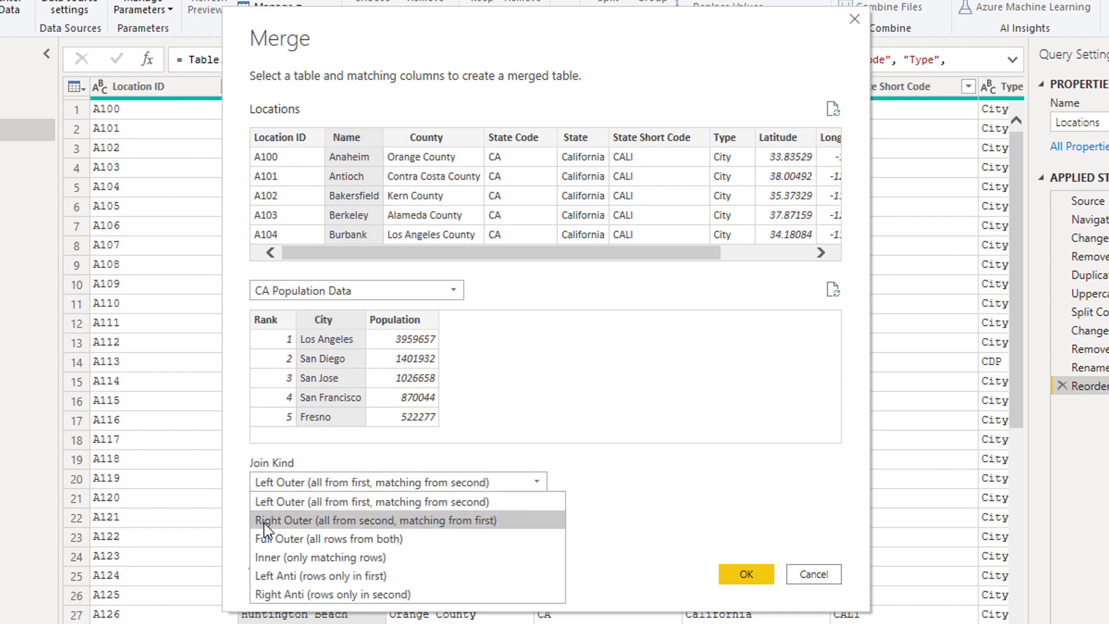
pyautogui.click(348, 501)
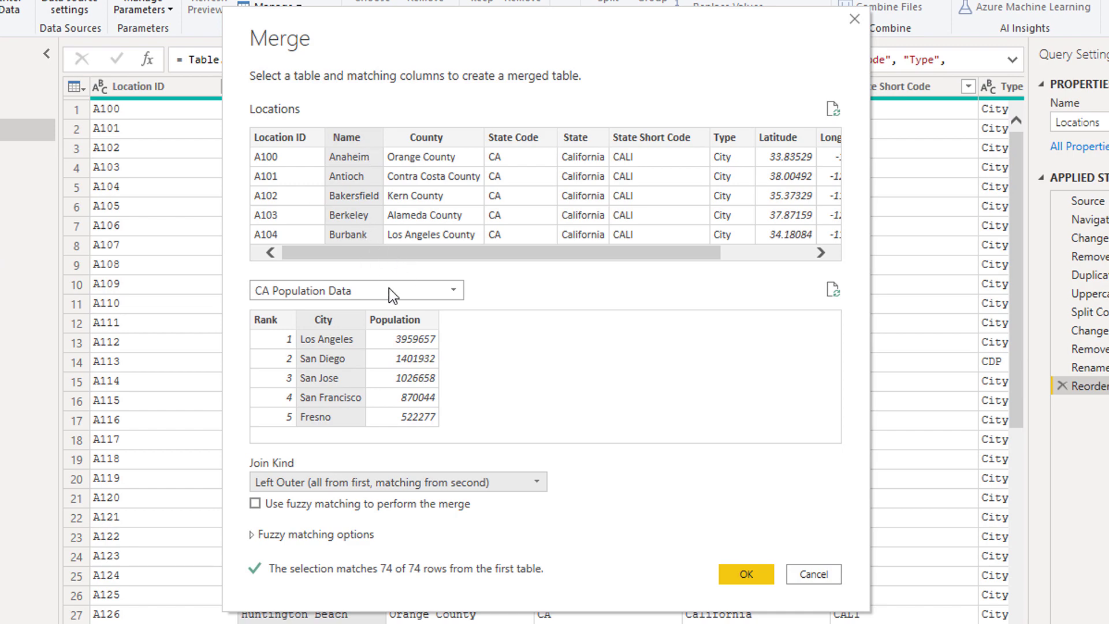
pyautogui.click(730, 574)
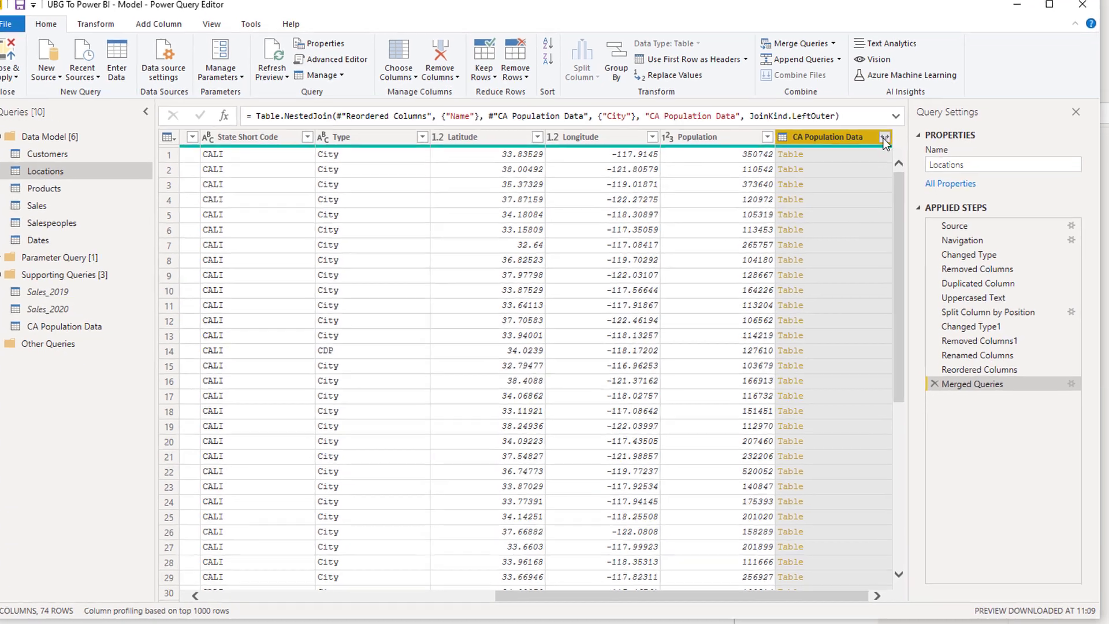
# Expand the merged CA Population Data column to include only Population, keeping the original column name as prefix
pyautogui.click(892, 149)
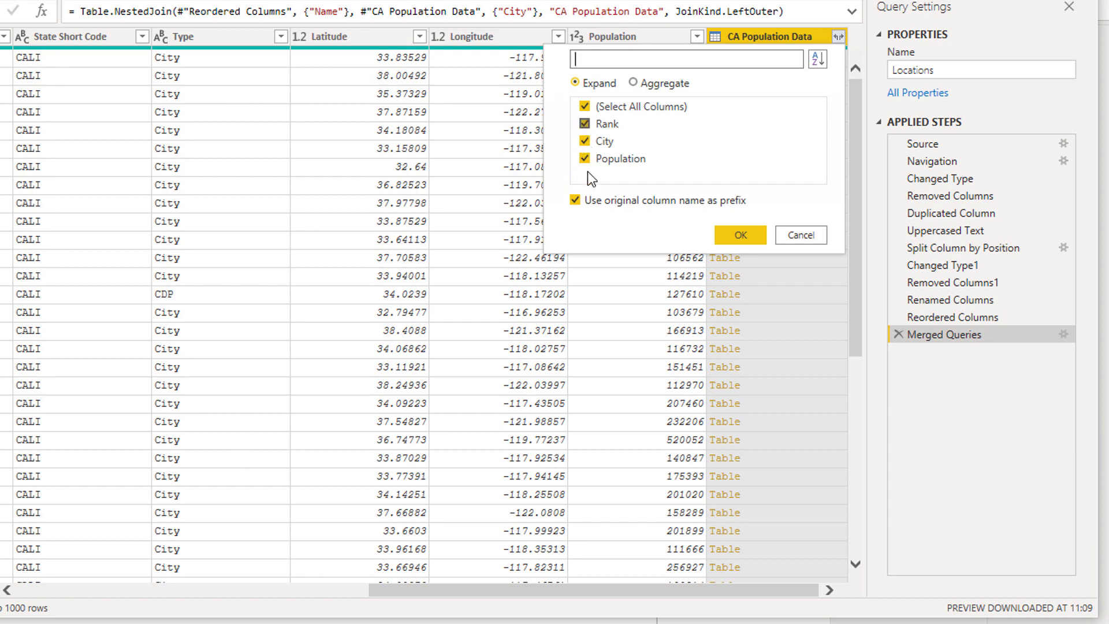
pyautogui.click(585, 142)
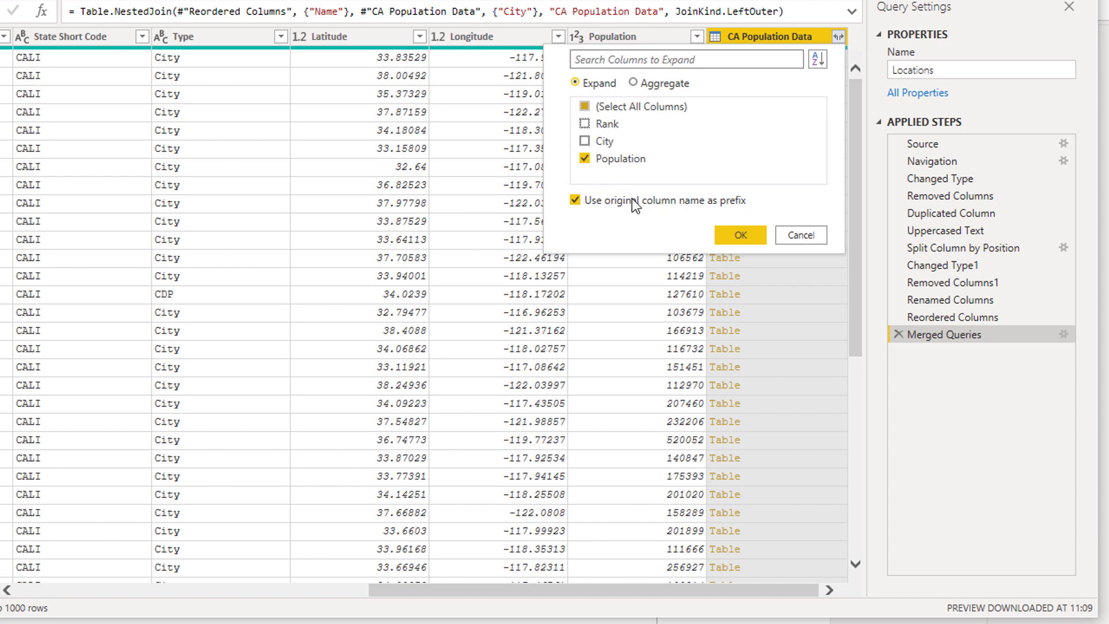
pyautogui.click(741, 235)
pyautogui.moveTo(684, 589); pyautogui.dragTo(697, 589)
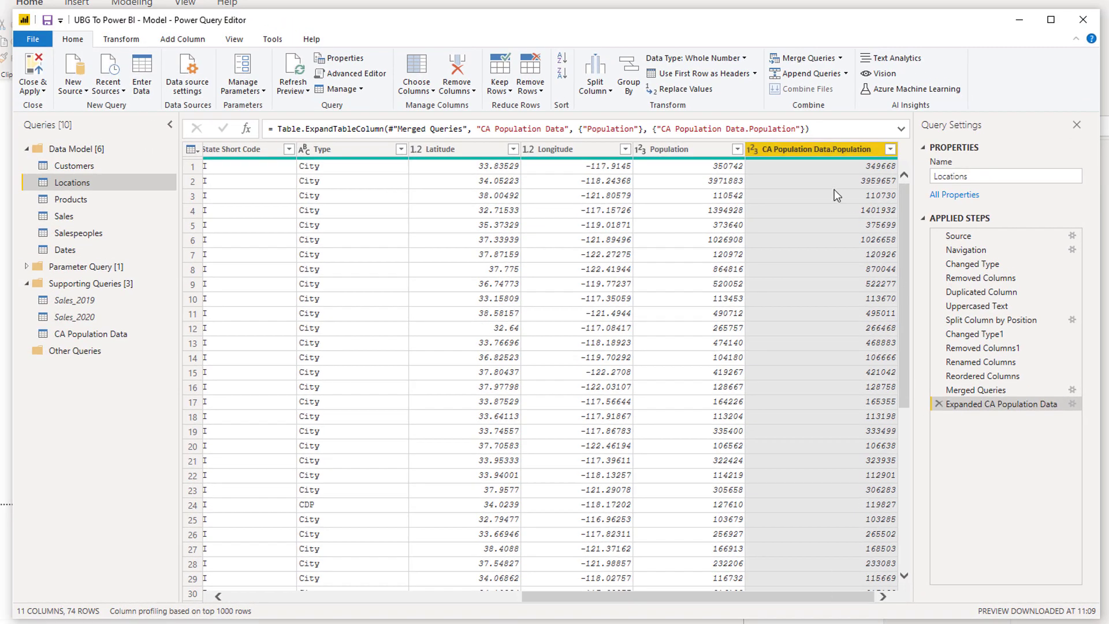
# Remove the original Population column from the Locations query
pyautogui.click(677, 150)
pyautogui.rightClick(677, 151)
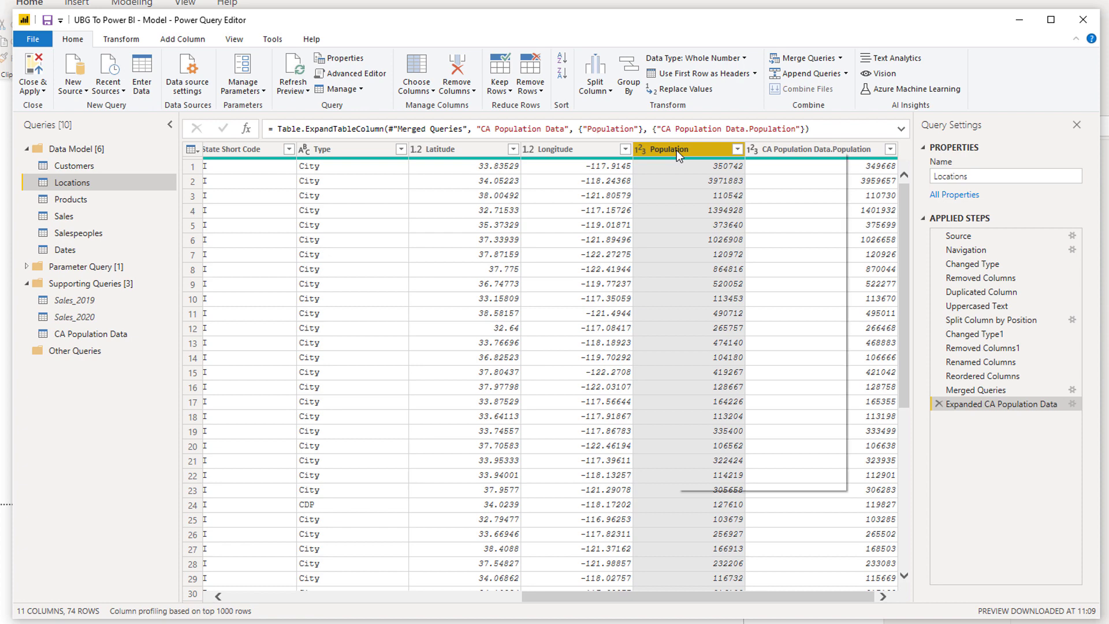
pyautogui.click(713, 179)
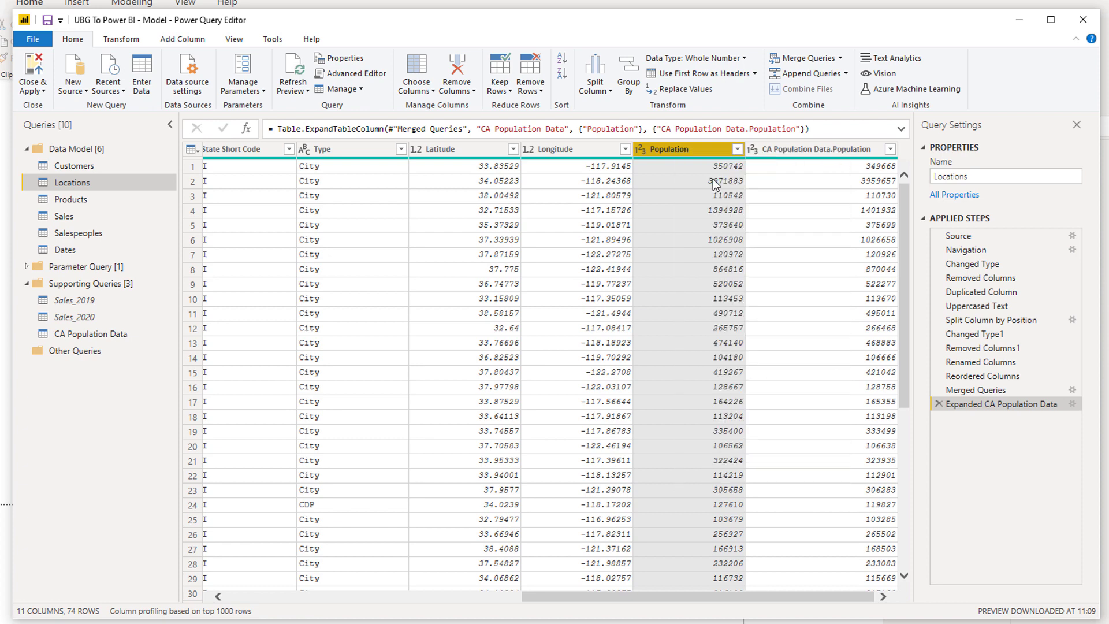
# Rename the CA Population Data.Population column as Population Data
pyautogui.doubleClick(800, 149)
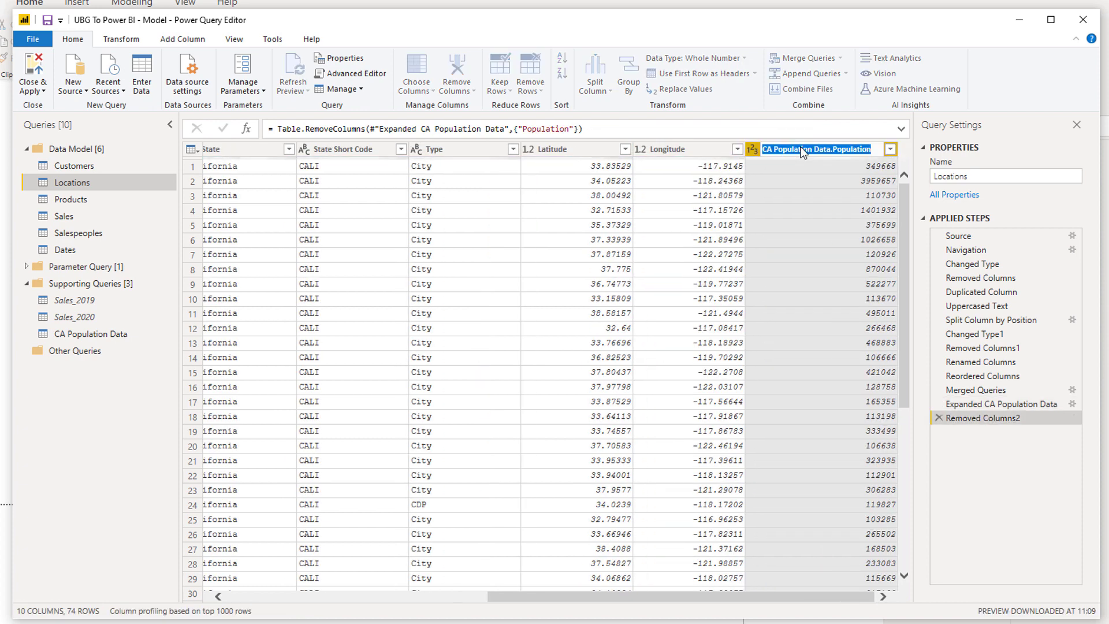
pyautogui.write('Popul')
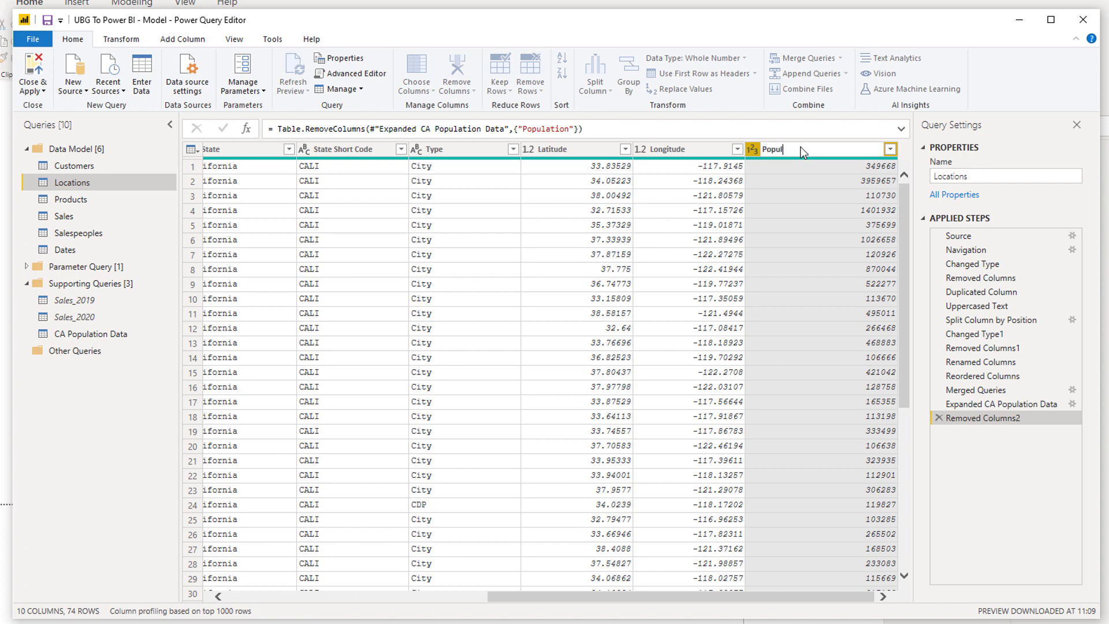
pyautogui.write('ation Data')
pyautogui.press('Return')
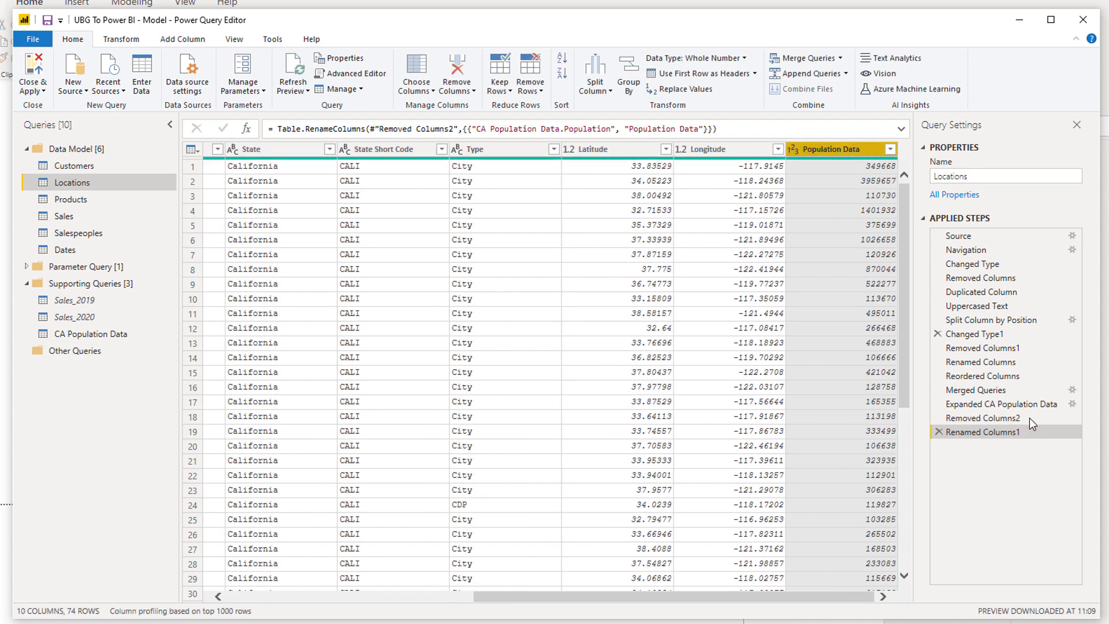
# Disable loading of the CA Population Data query into the data model
pyautogui.click(104, 335)
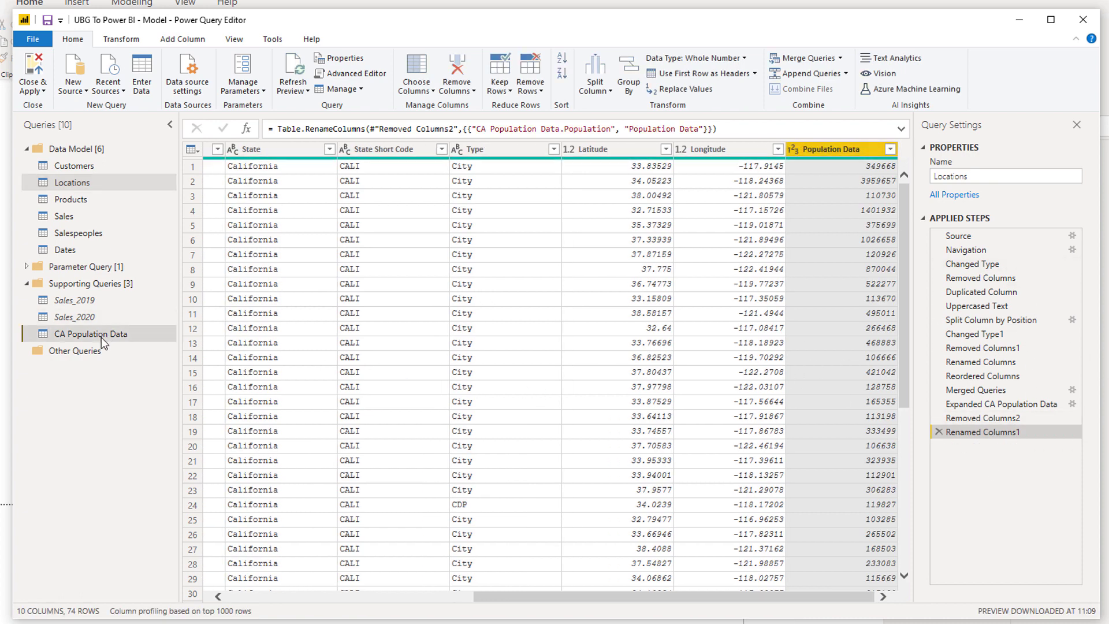
pyautogui.rightClick(101, 339)
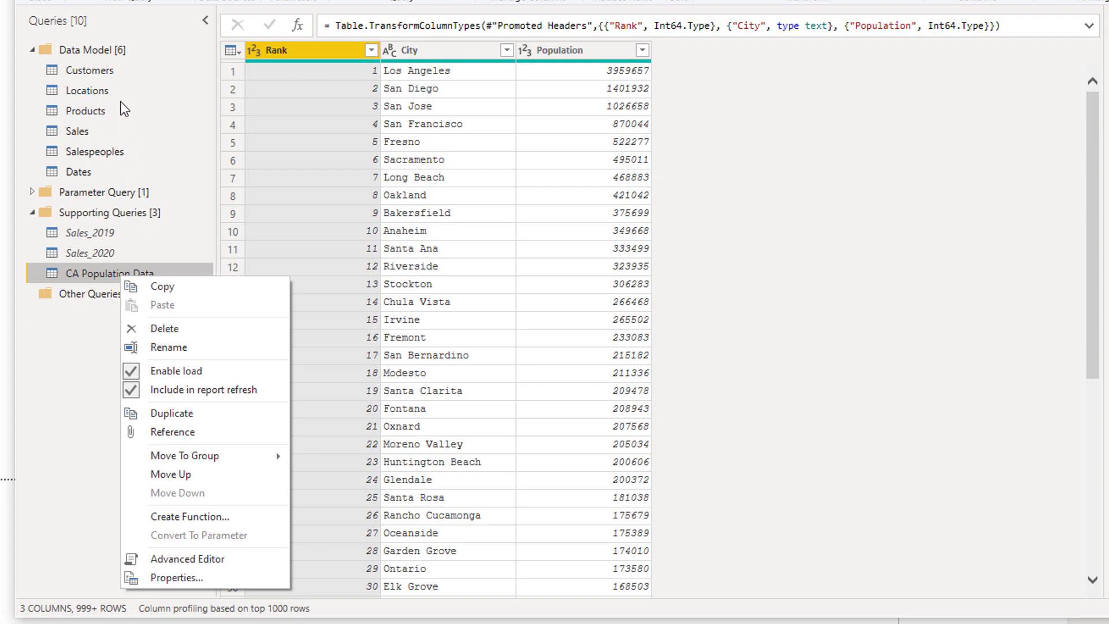
pyautogui.click(173, 370)
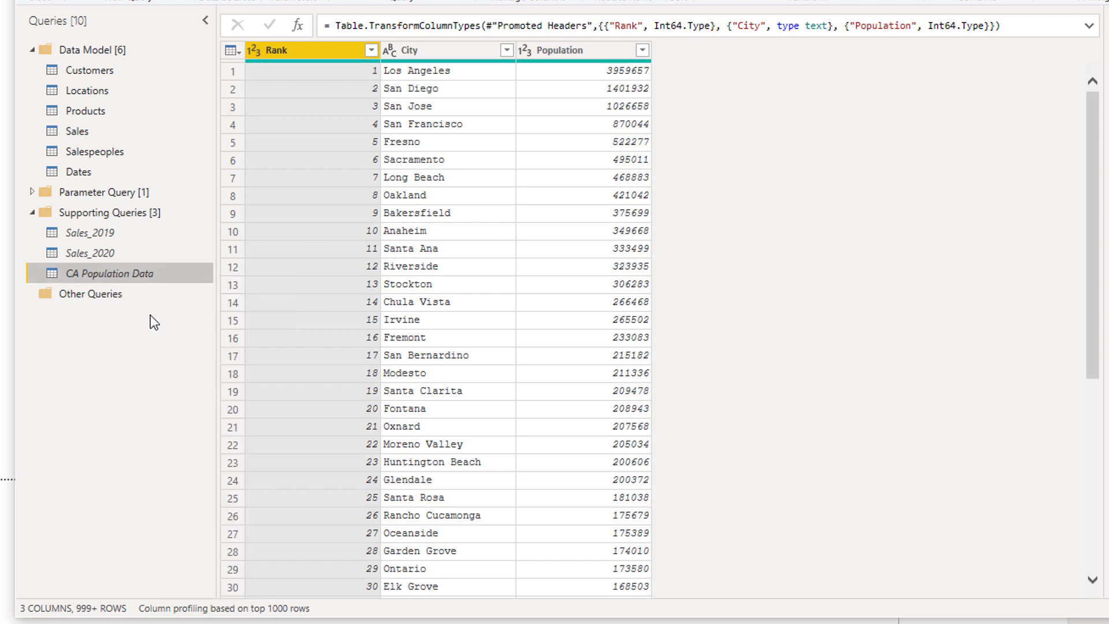
# Review the Sales_2020 supporting query and the merged Locations table across all its columns
pyautogui.click(135, 252)
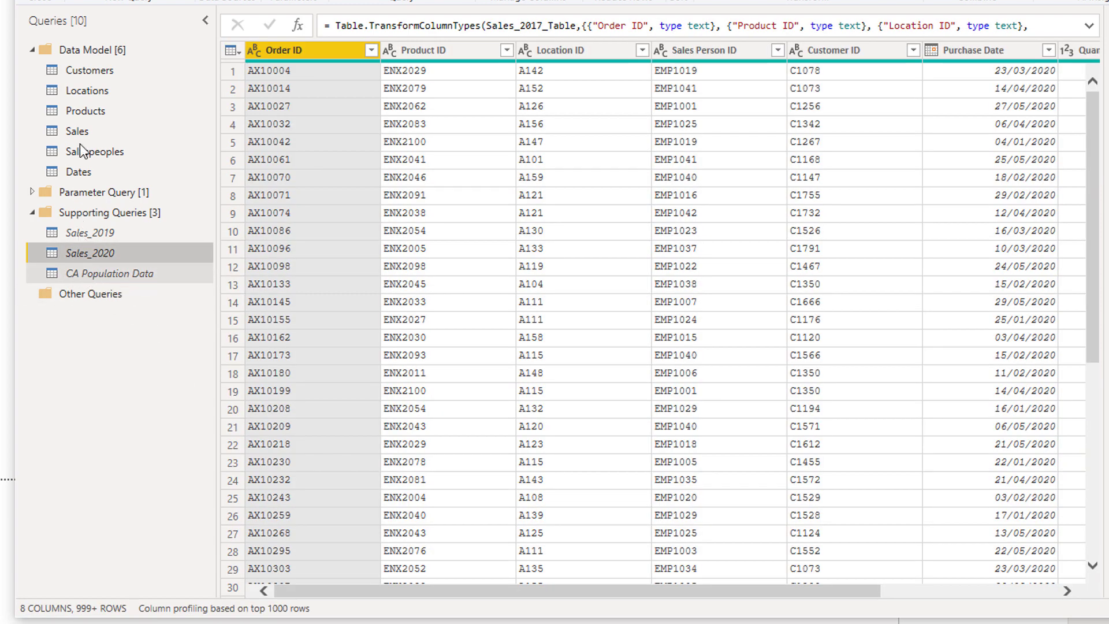
pyautogui.click(75, 90)
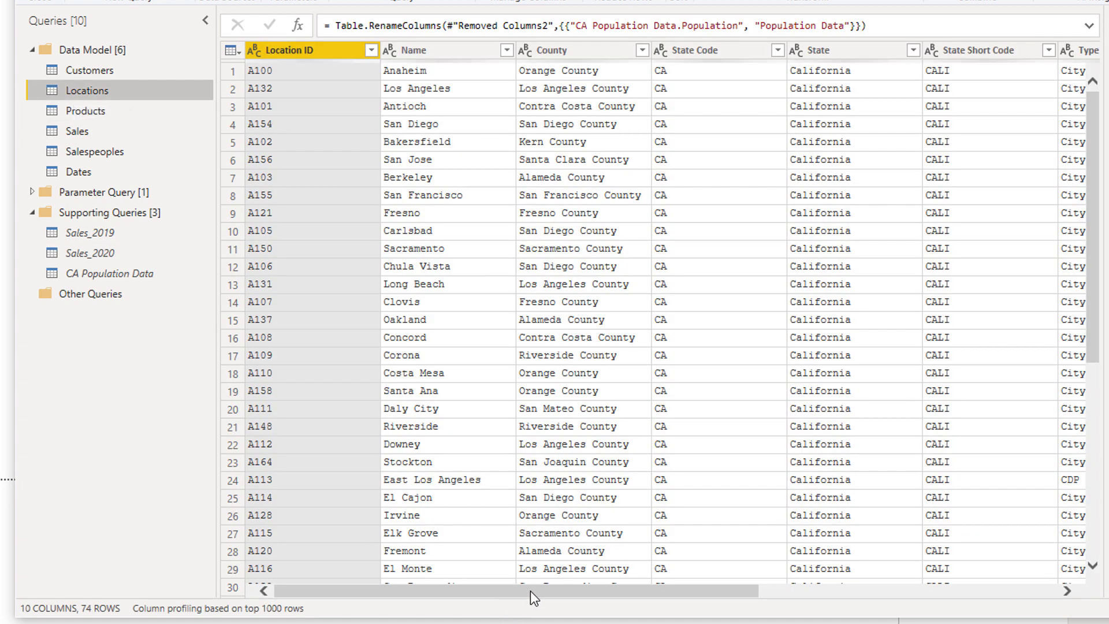
pyautogui.moveTo(527, 590); pyautogui.dragTo(930, 507)
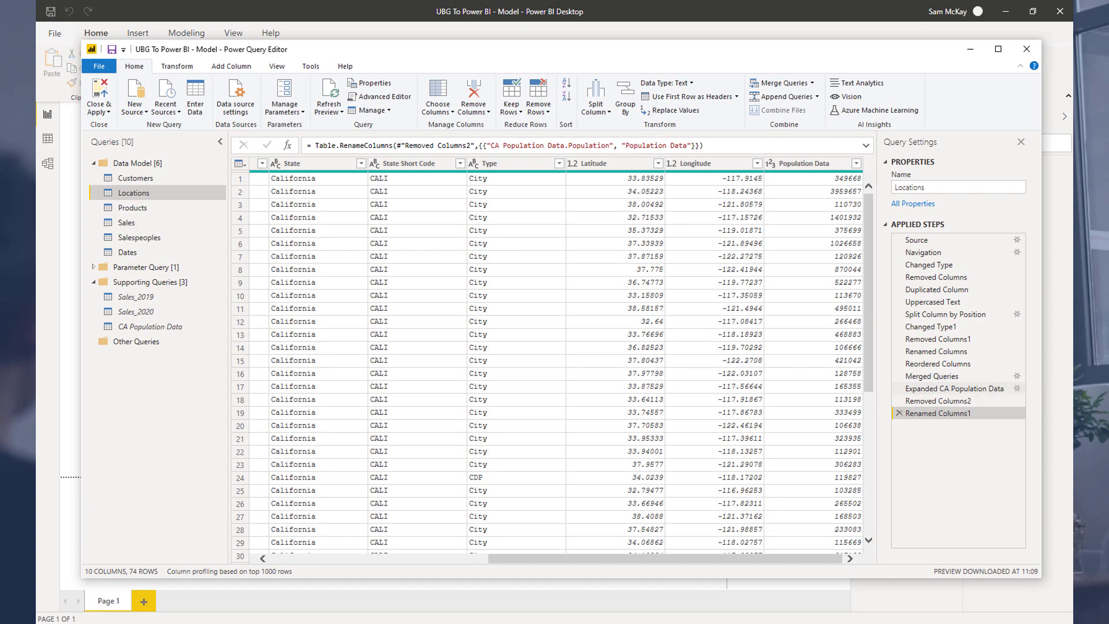
pyautogui.moveTo(717, 561); pyautogui.dragTo(496, 523)
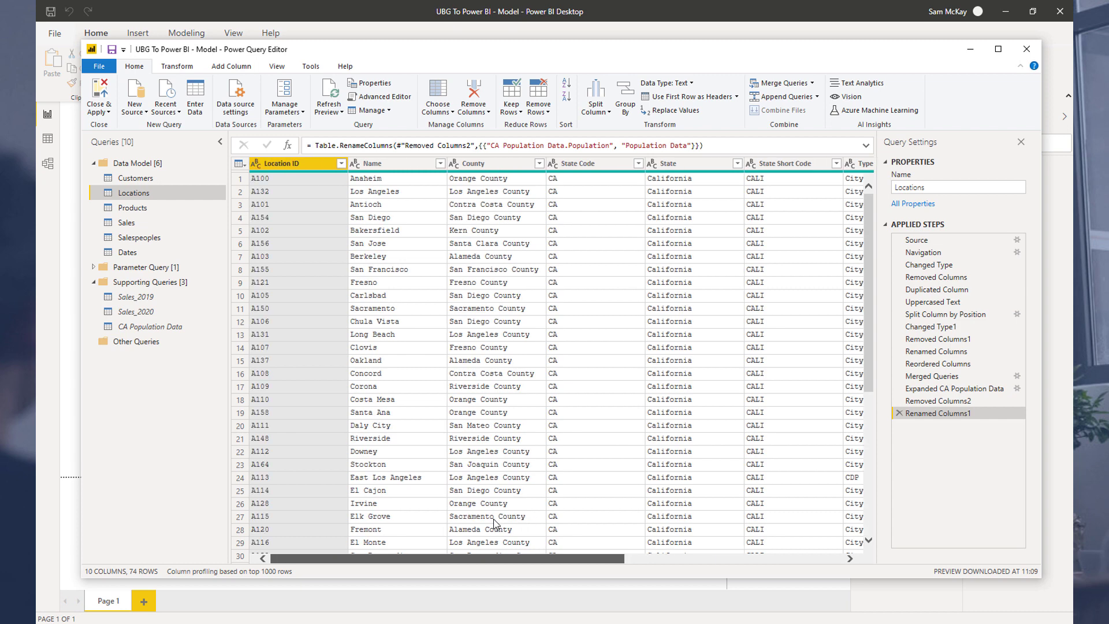